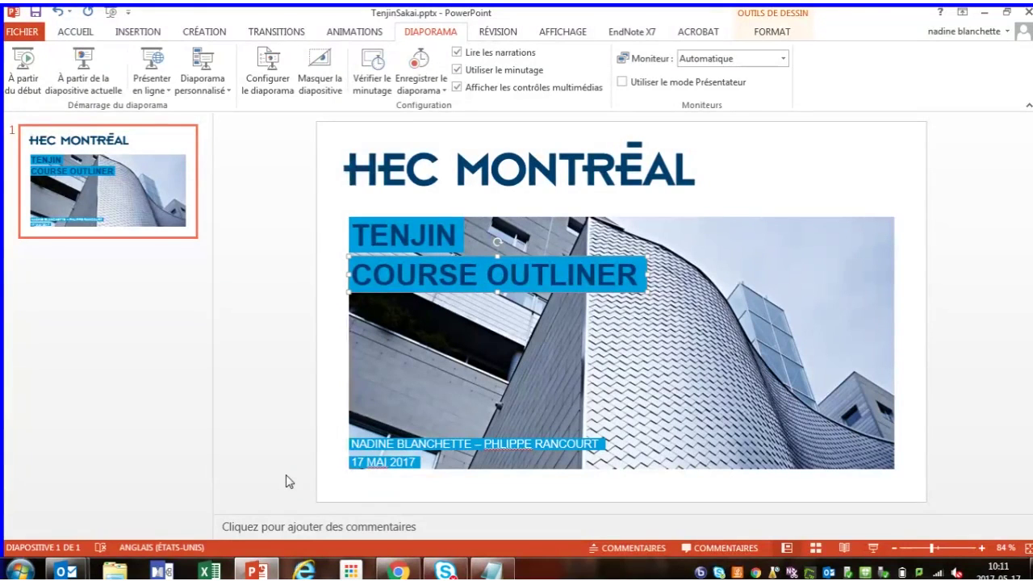
Step: Switch to the ZoneCours course outline in Chrome and look through the Contact Information, Learning Material and Presentation pages
click(390, 573)
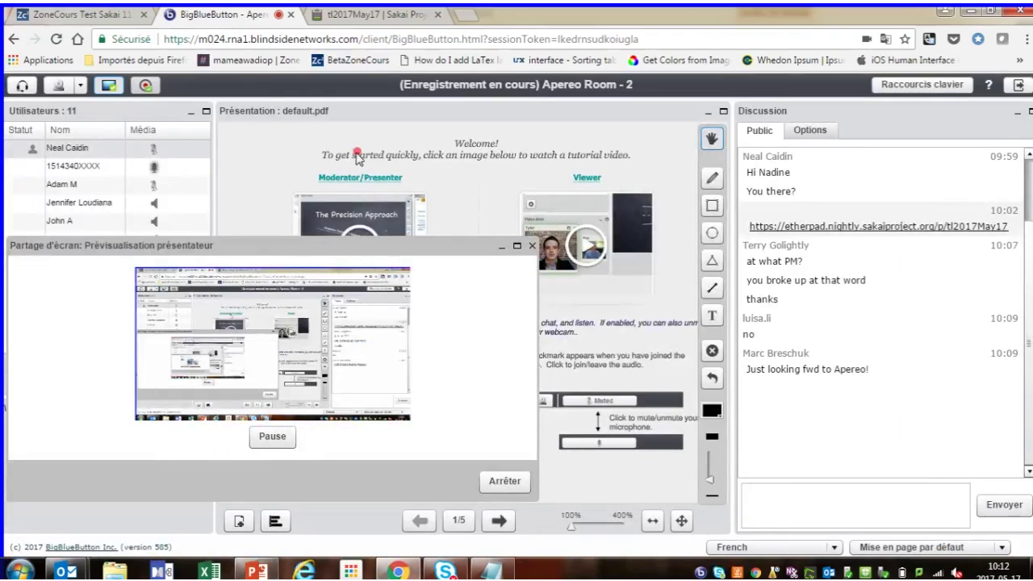
click(129, 16)
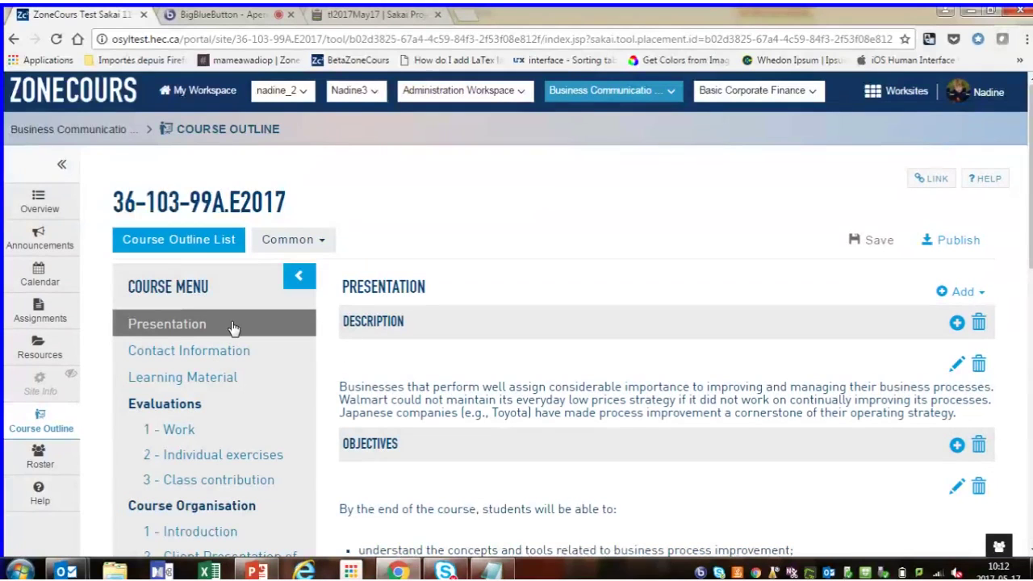
click(232, 364)
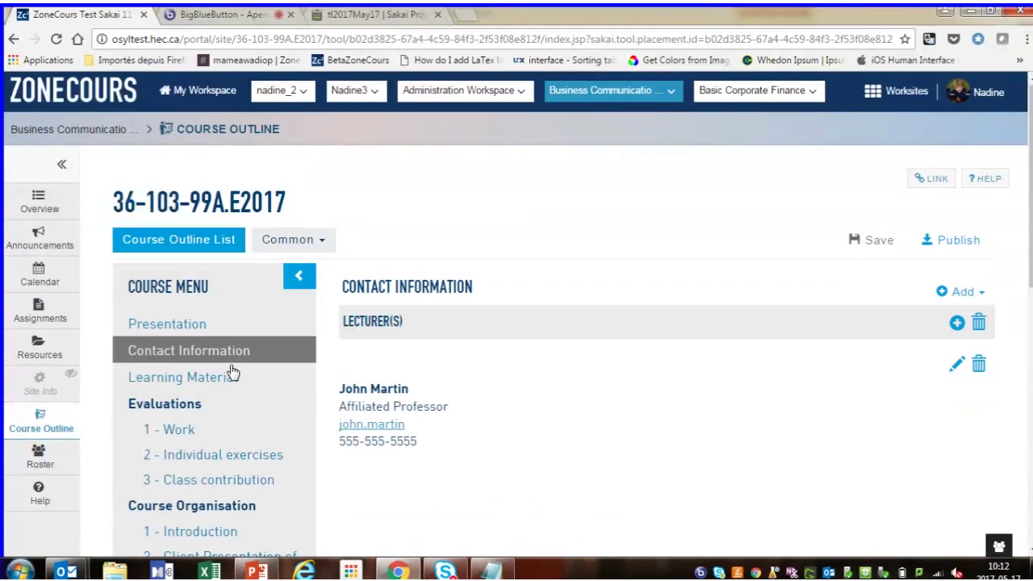
click(231, 378)
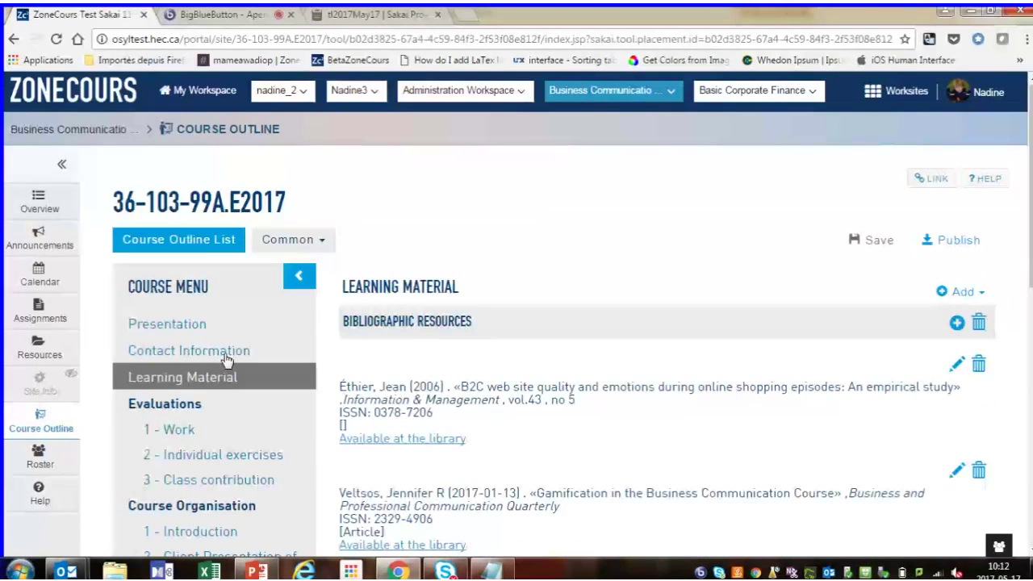
click(202, 327)
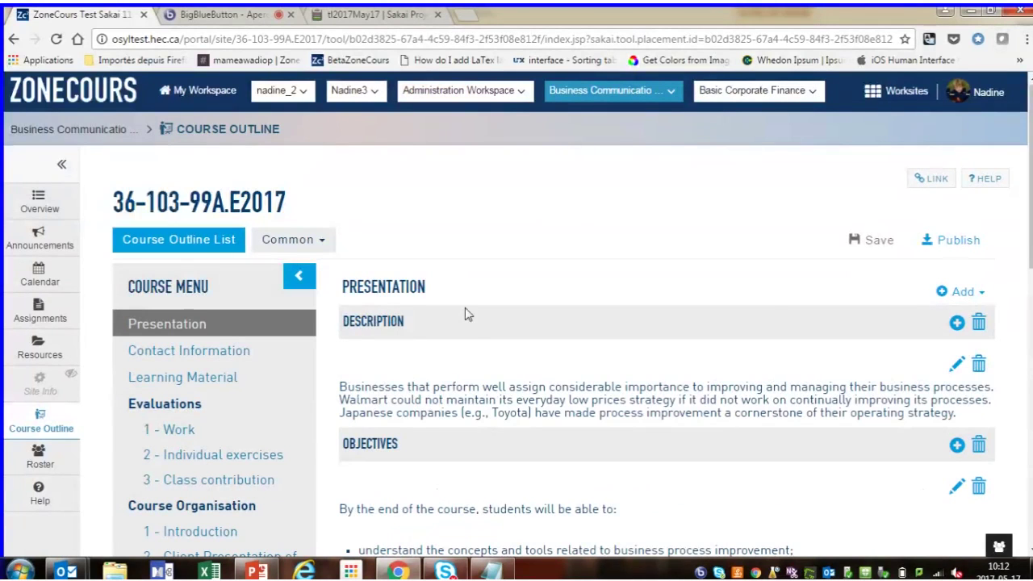
Step: Examine the elements and sections that can be added on the Presentation, Contact Information and Evaluations pages
click(956, 324)
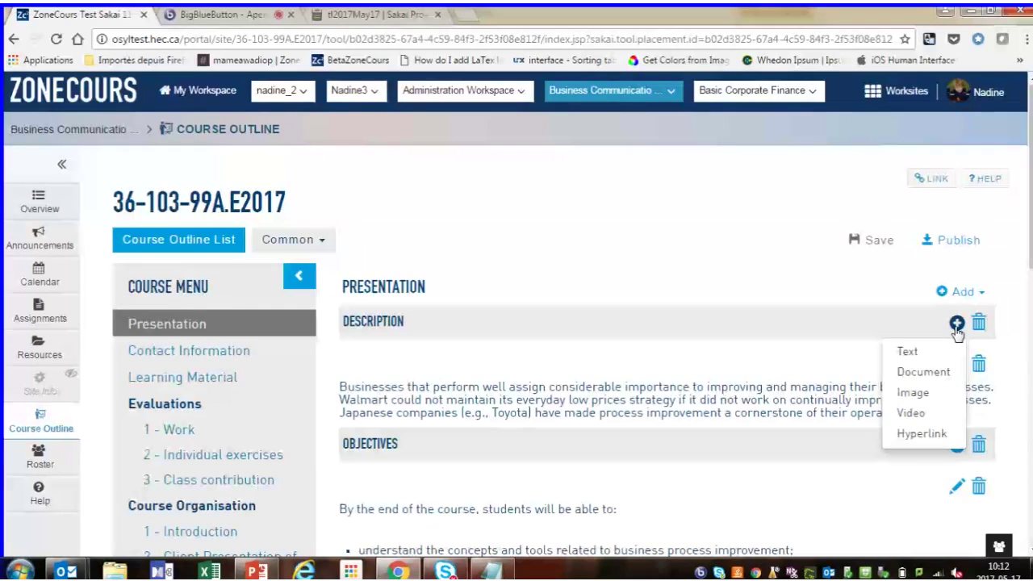
click(960, 291)
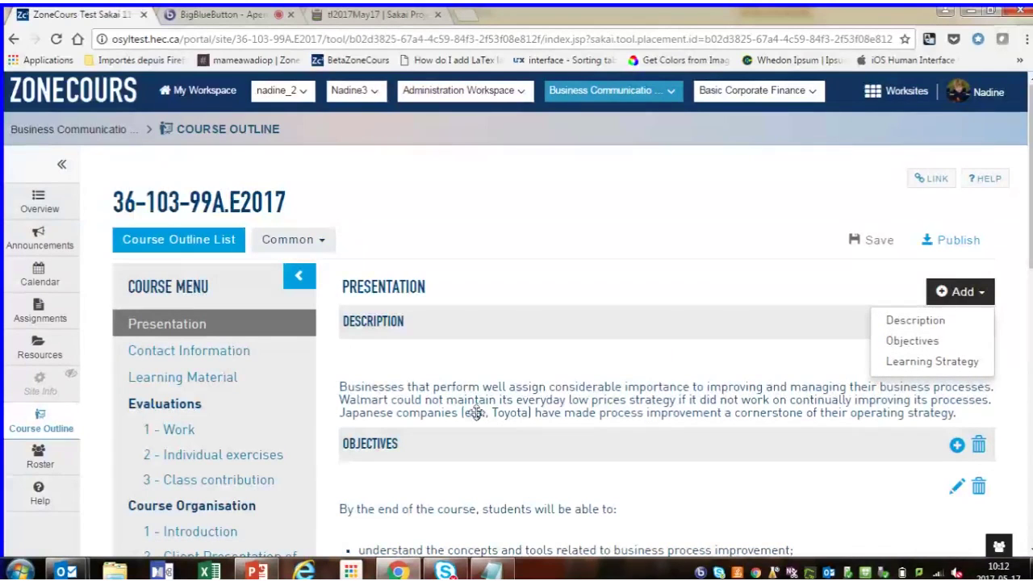
click(224, 352)
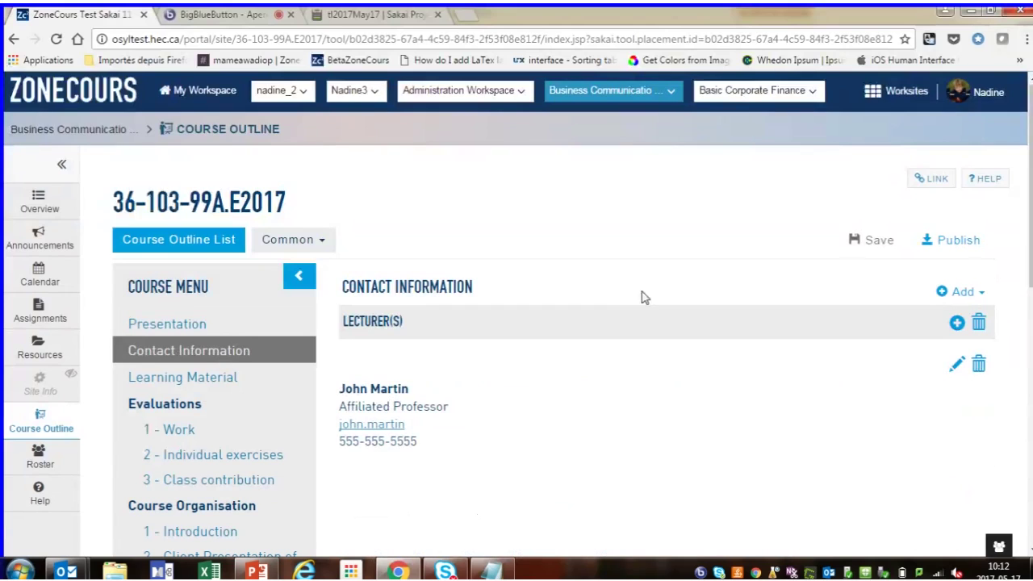
click(944, 291)
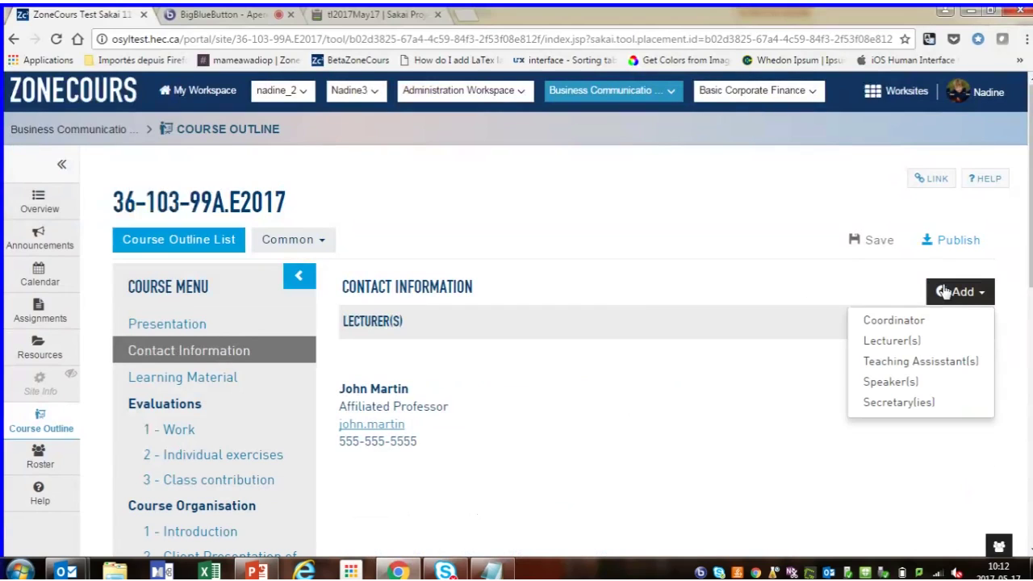
click(184, 416)
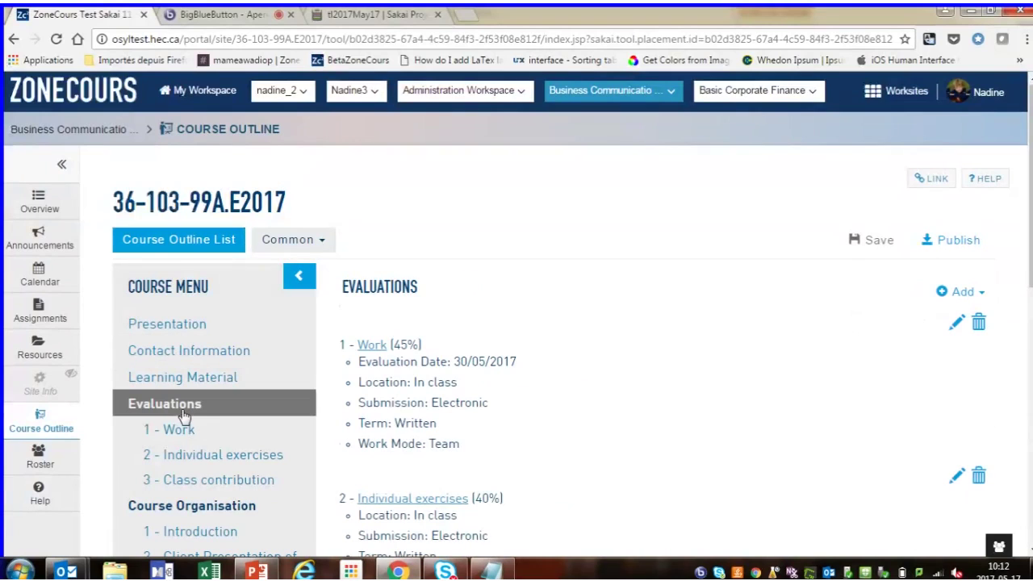
click(949, 295)
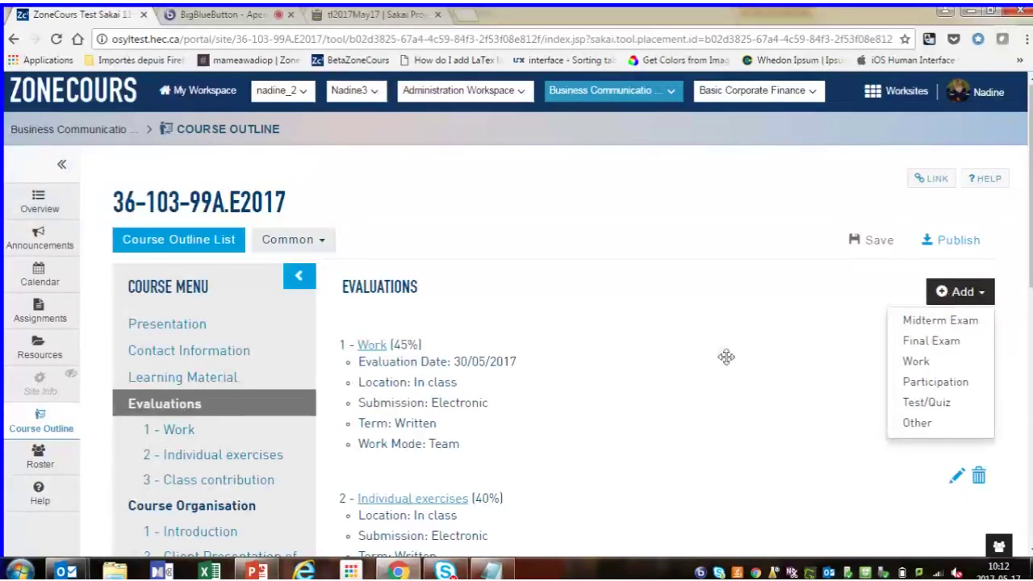
Step: Examine what can be added under Course Organisation and to the Description section of the Presentation page
click(250, 507)
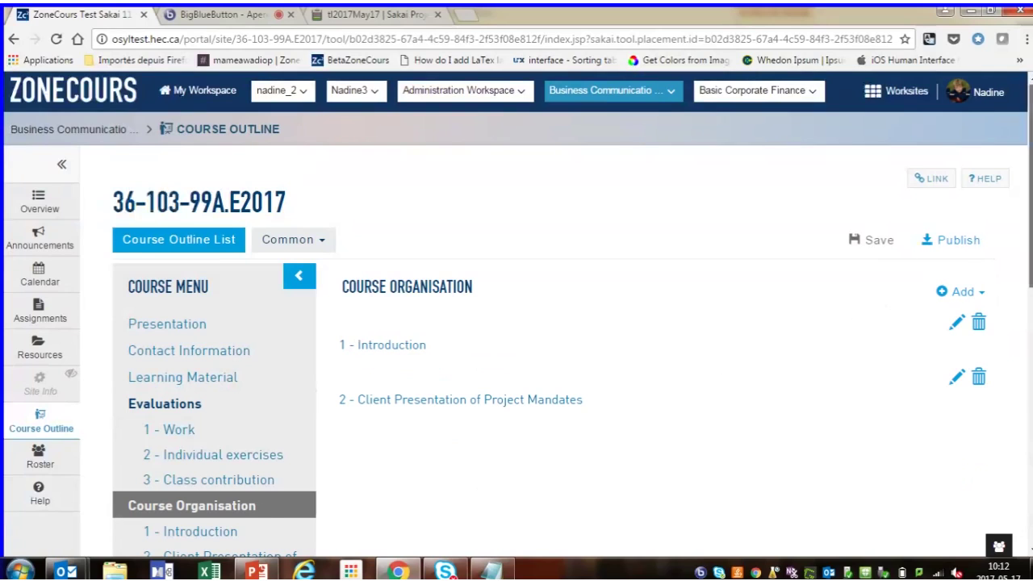
scroll(565, 363, down, 1)
click(975, 229)
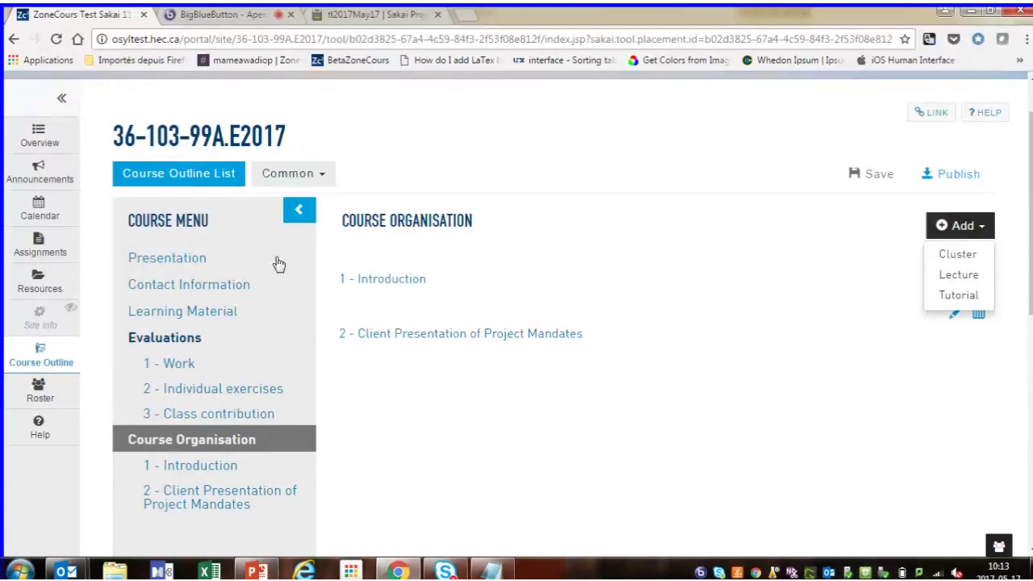
click(167, 258)
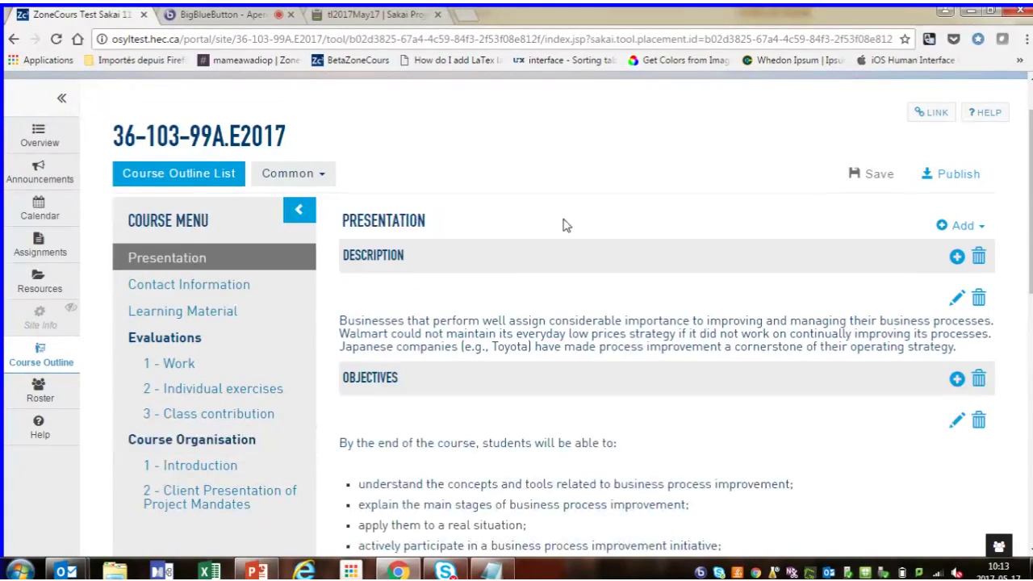
click(956, 257)
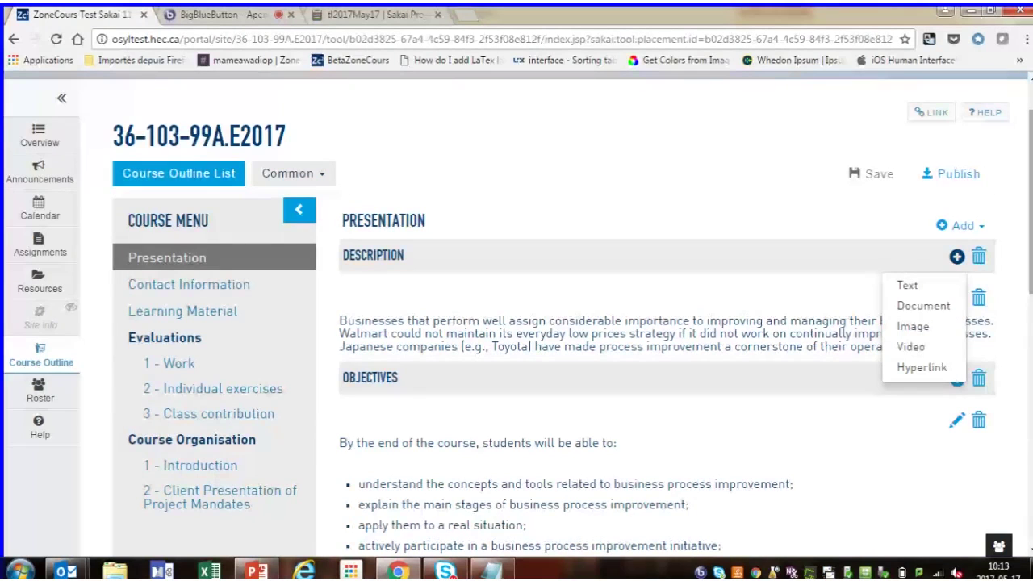
scroll(742, 359, down, 1)
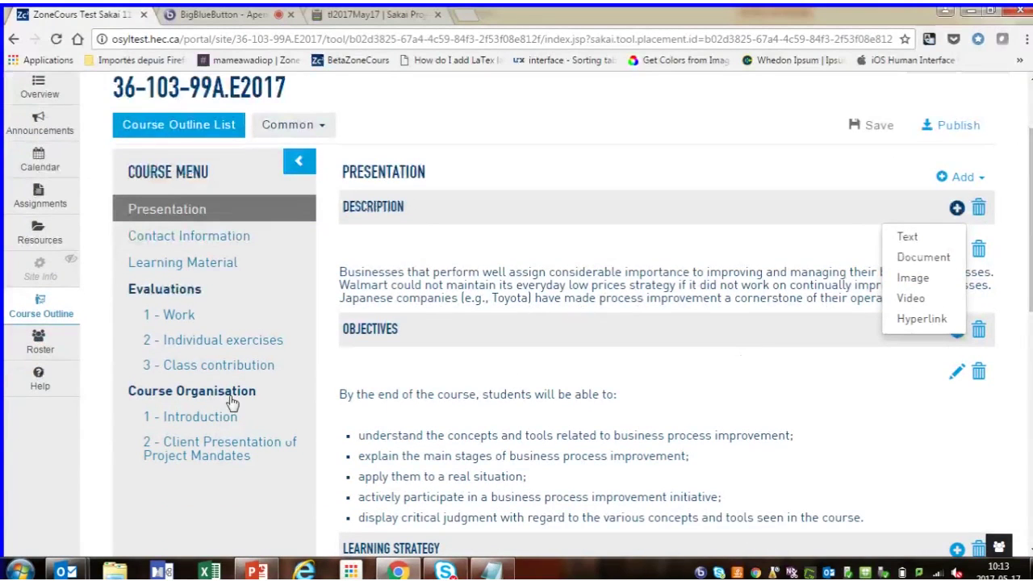
click(224, 421)
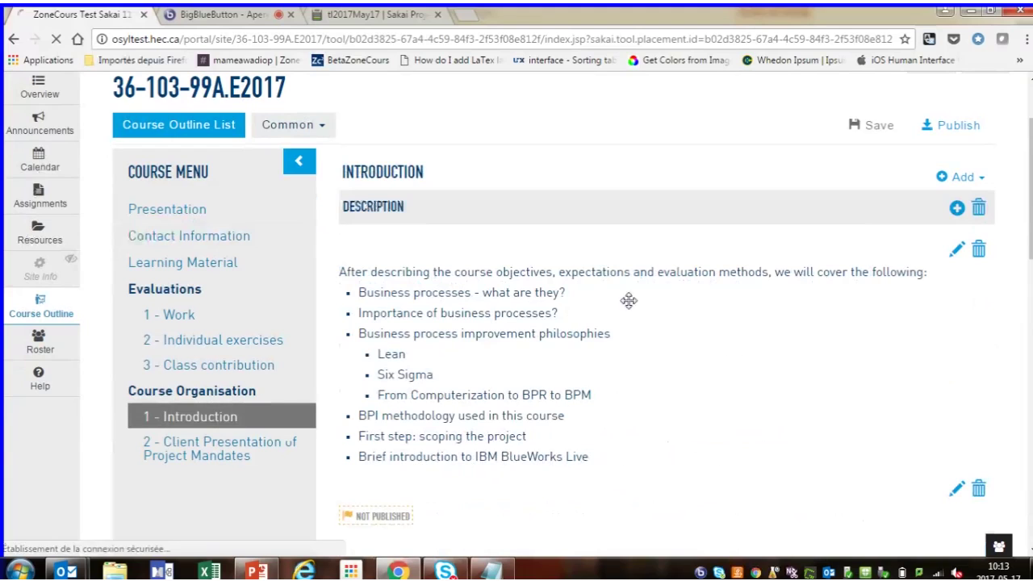
click(959, 212)
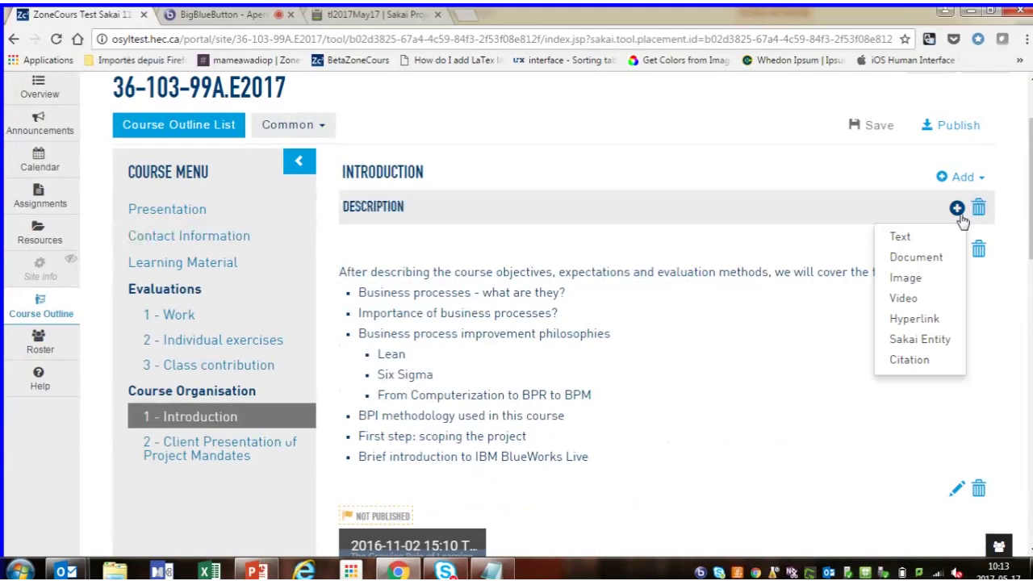
click(928, 297)
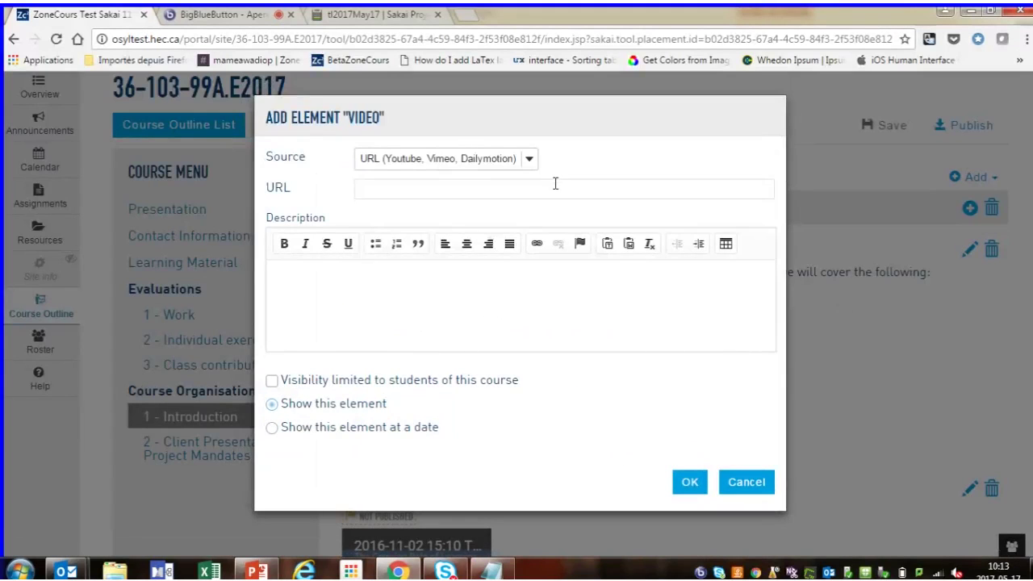
click(555, 184)
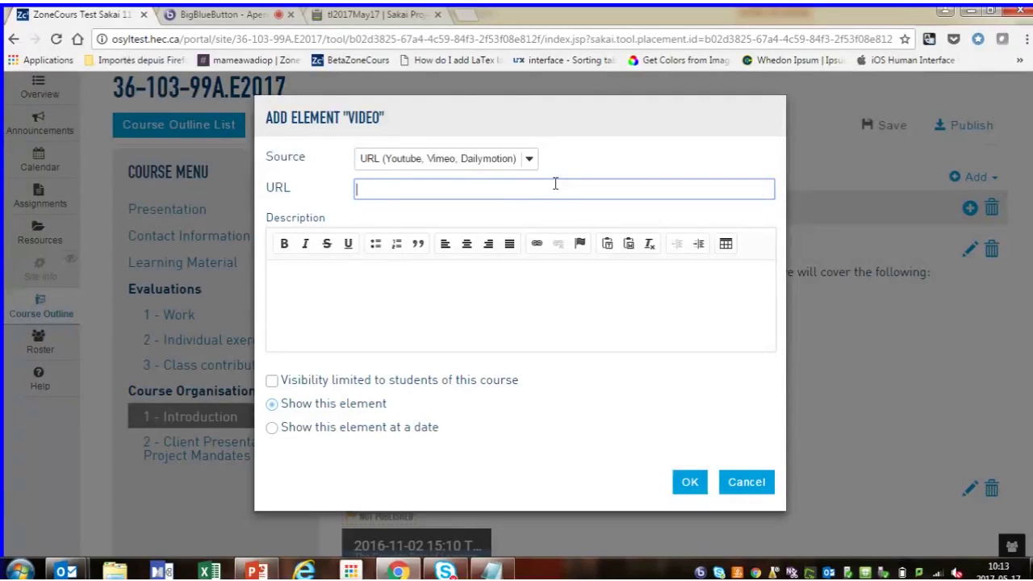
text(https://www.youtube.com/watch?v=9lI2a7dn_60)
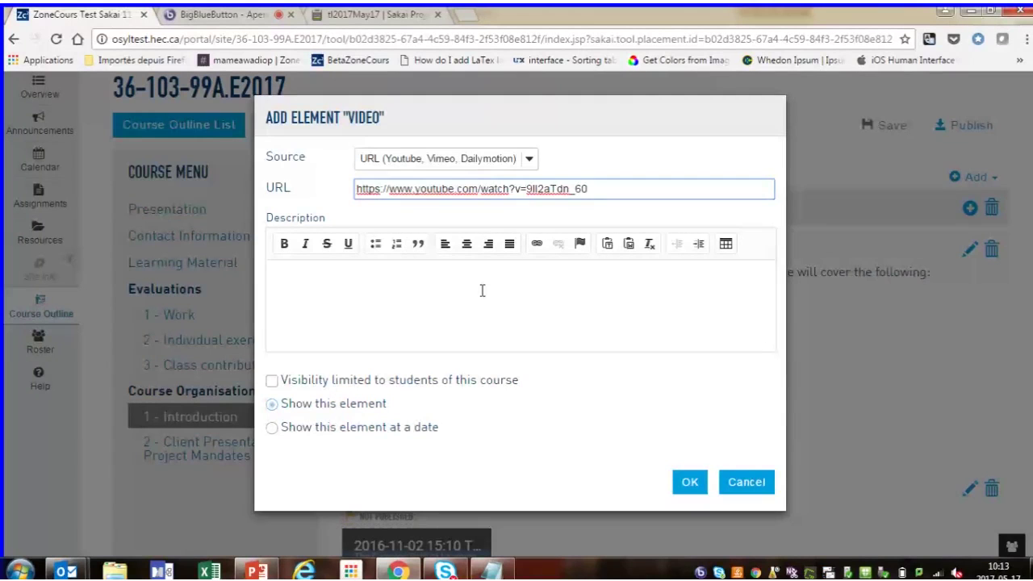
click(481, 289)
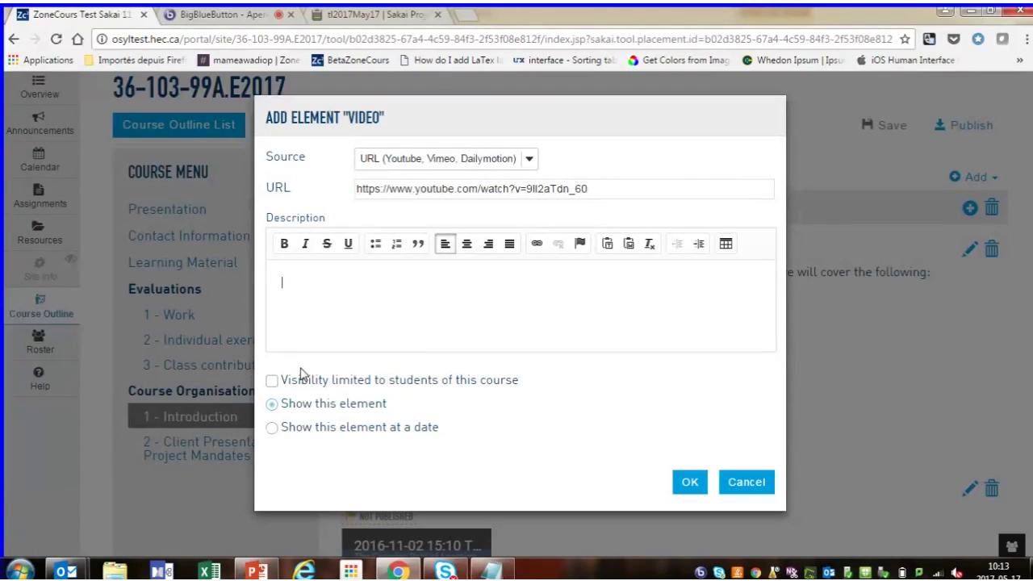
click(273, 430)
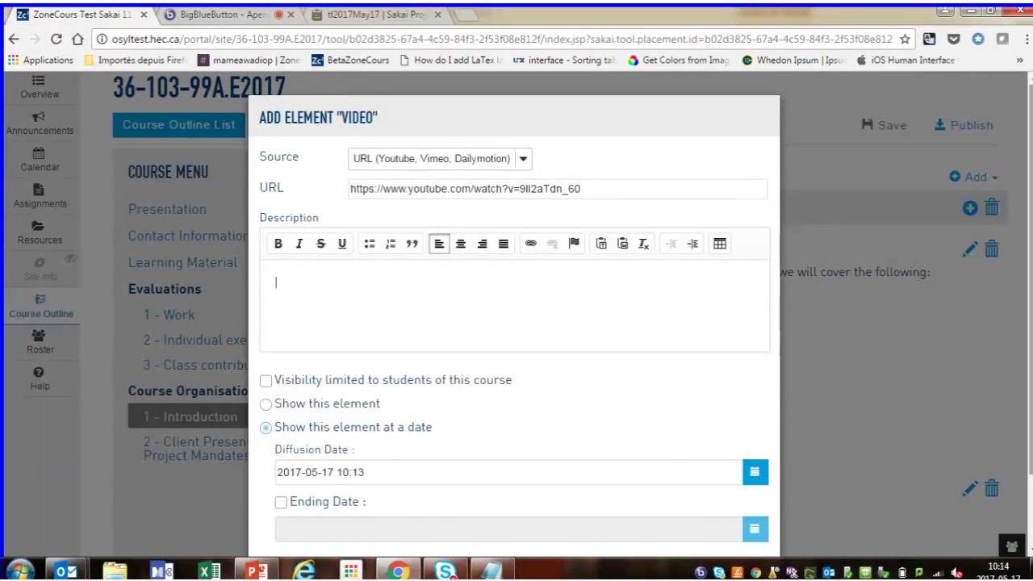
scroll(710, 420, down, 1)
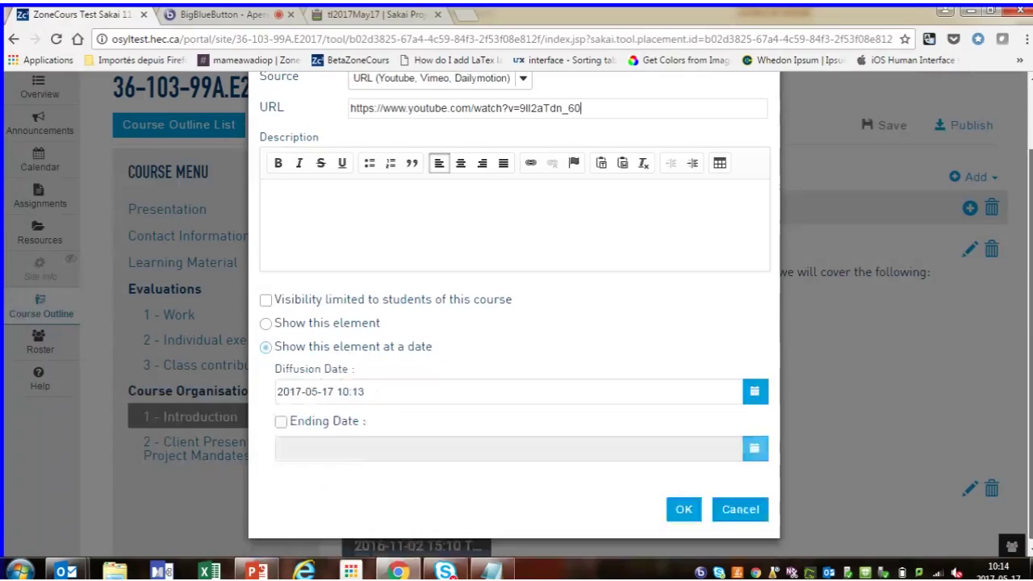
click(678, 508)
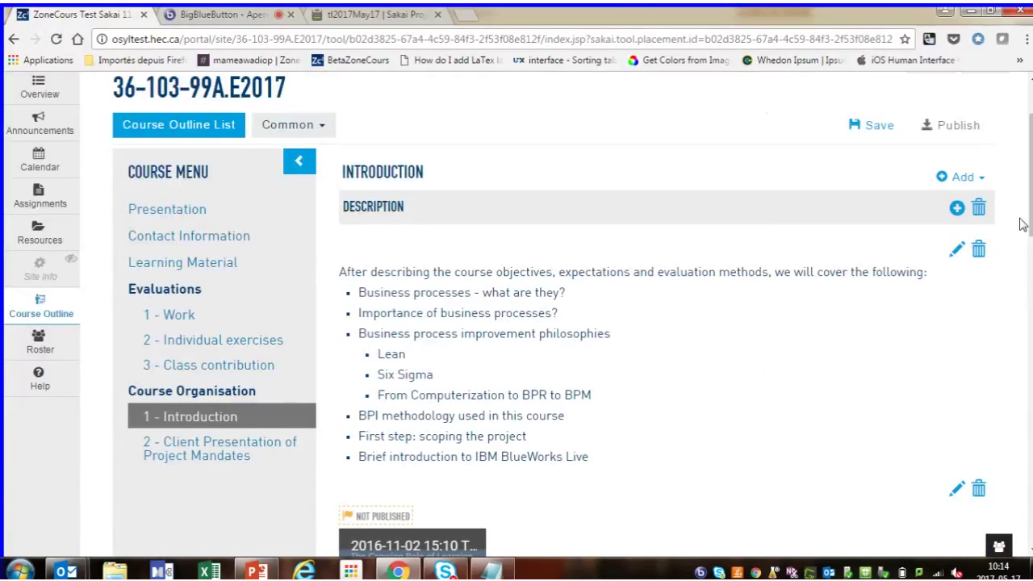
Step: Look through the Introduction lecture's content, from its videos to the activities and resources during and after the session
scroll(1030, 234, down, 1)
scroll(1030, 244, down, 1)
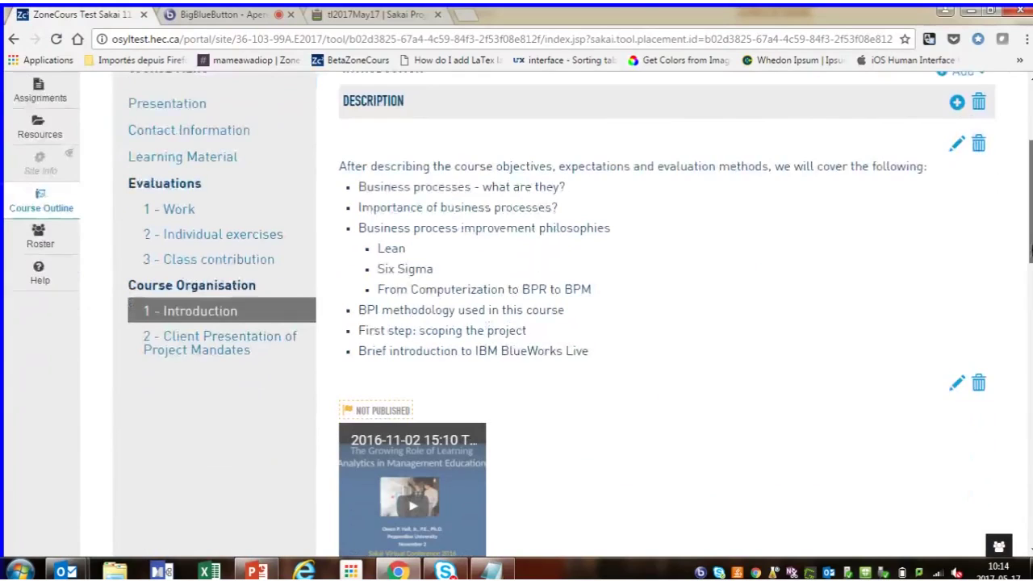
scroll(1030, 260, down, 1)
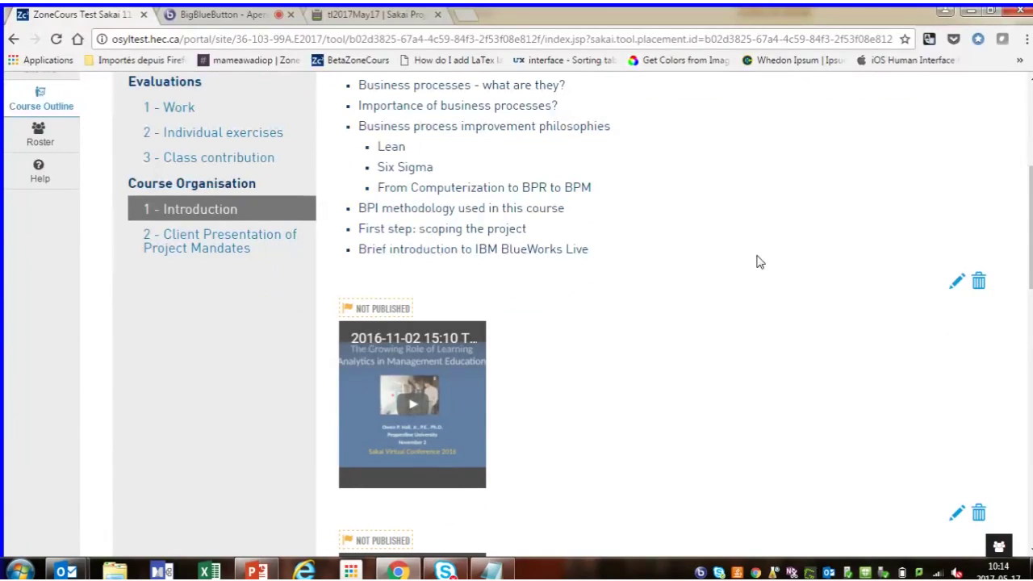
drag(1030, 211, 1030, 398)
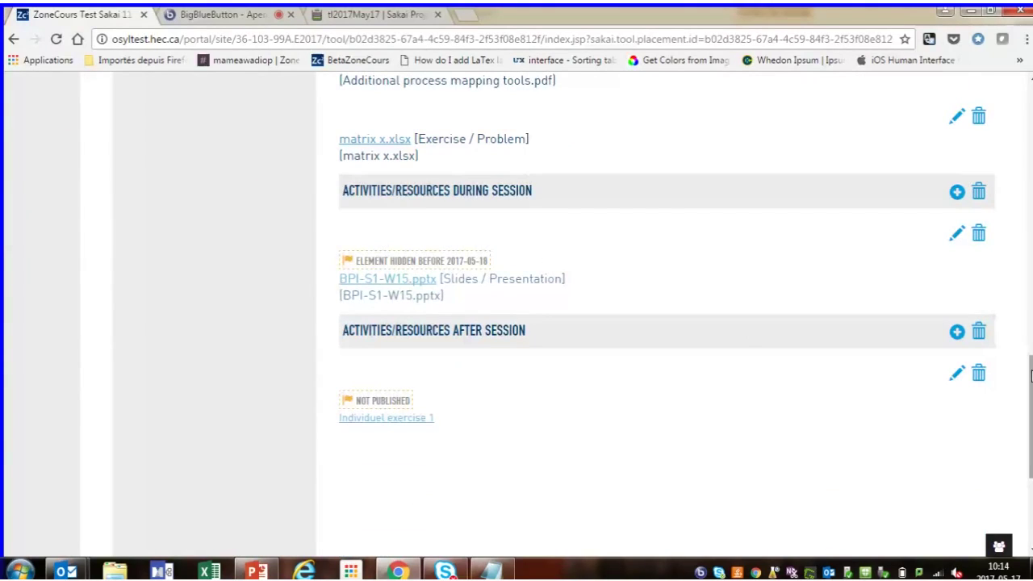
drag(1030, 377, 1027, 100)
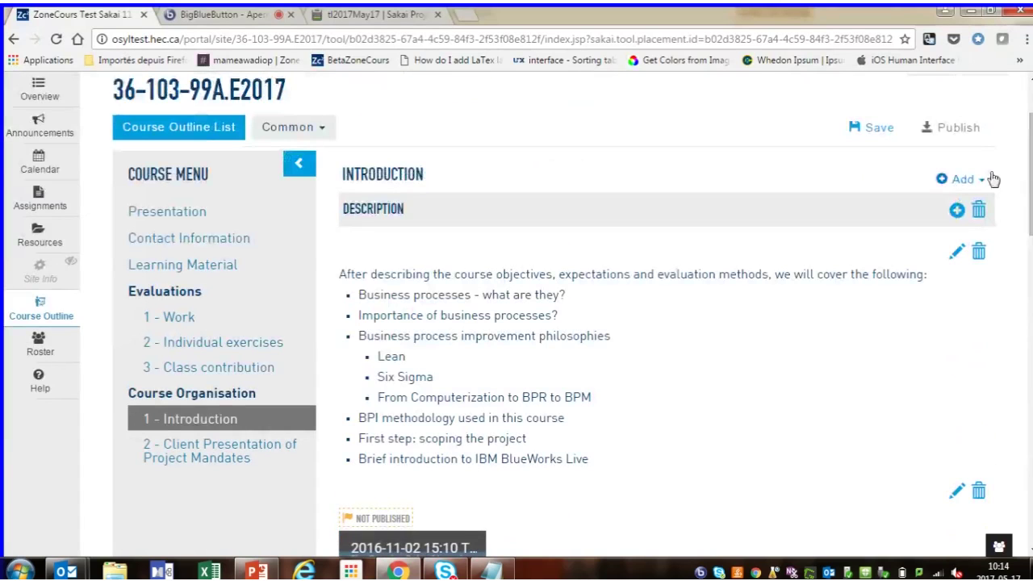
Step: Examine the form for adding a Sakai Entity to the Introduction's Description, and close it without adding anything
click(956, 209)
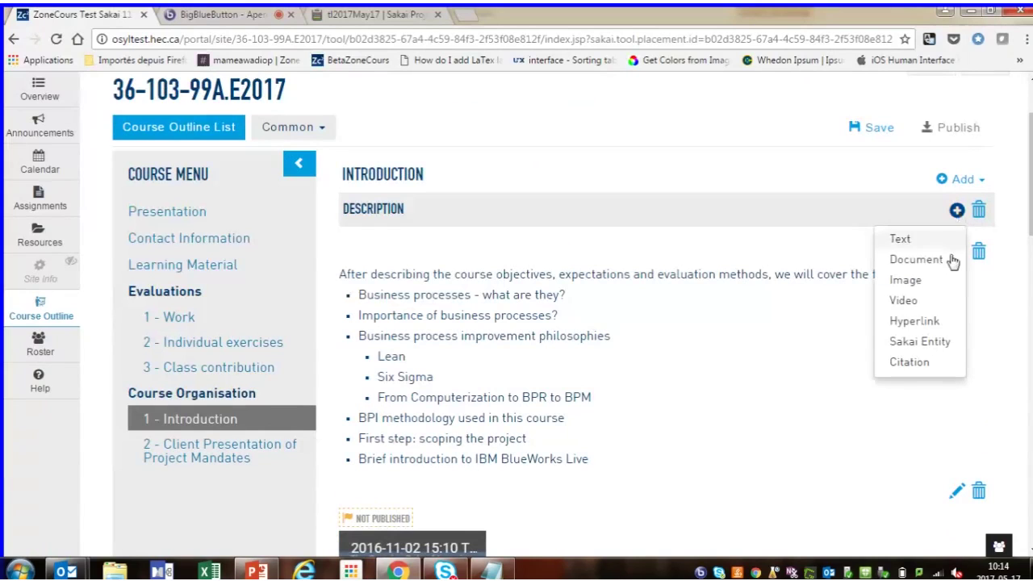
click(942, 345)
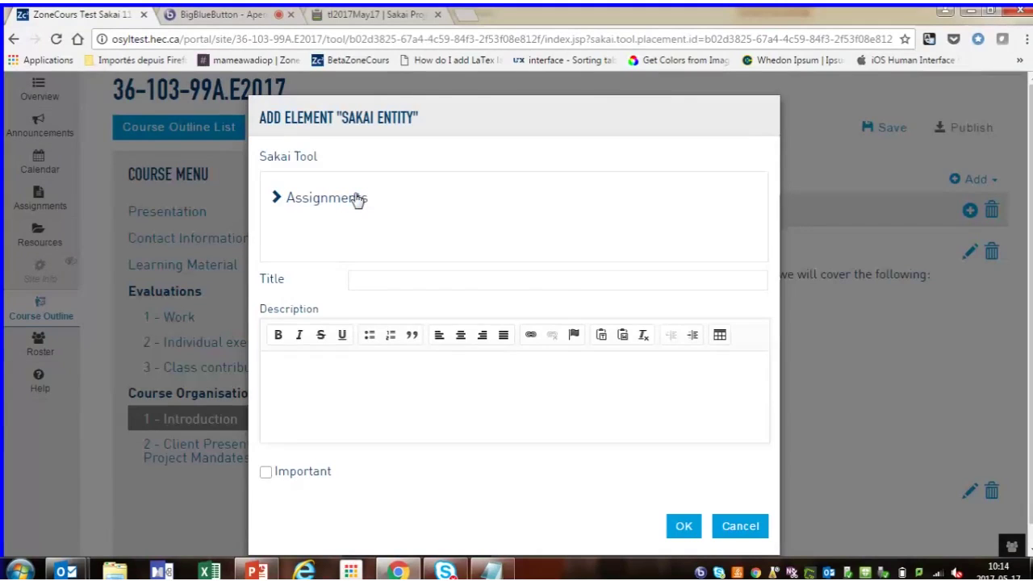
click(738, 526)
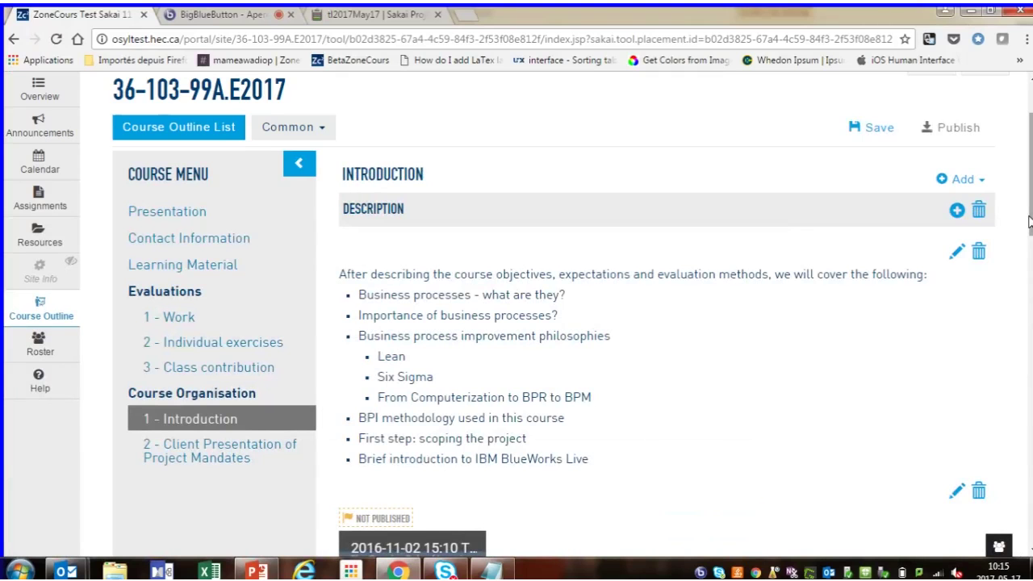
Step: Return from the Introduction lecture to the course outline list, discarding the unsaved changes
scroll(1026, 198, up, 2)
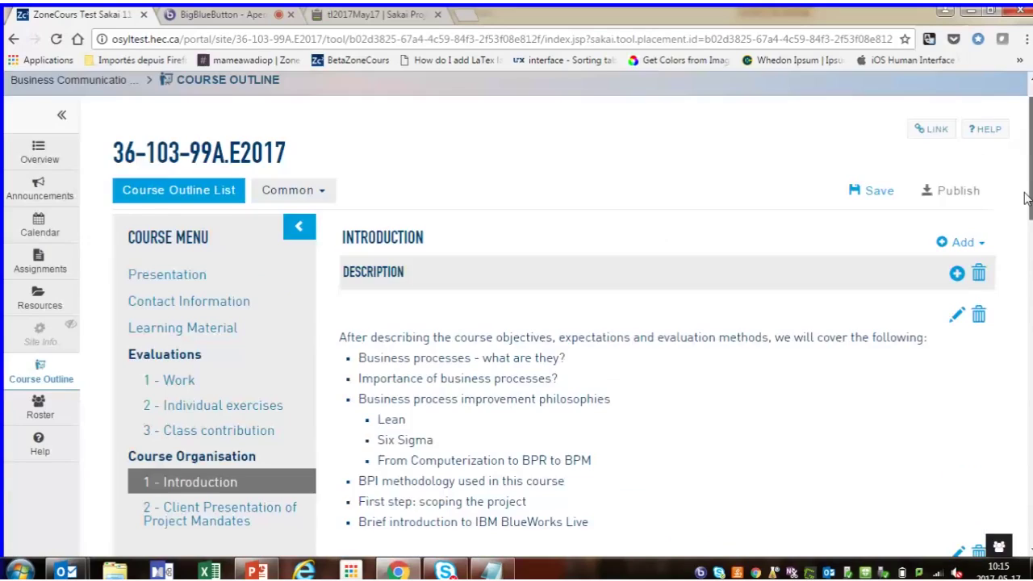
scroll(1026, 198, up, 1)
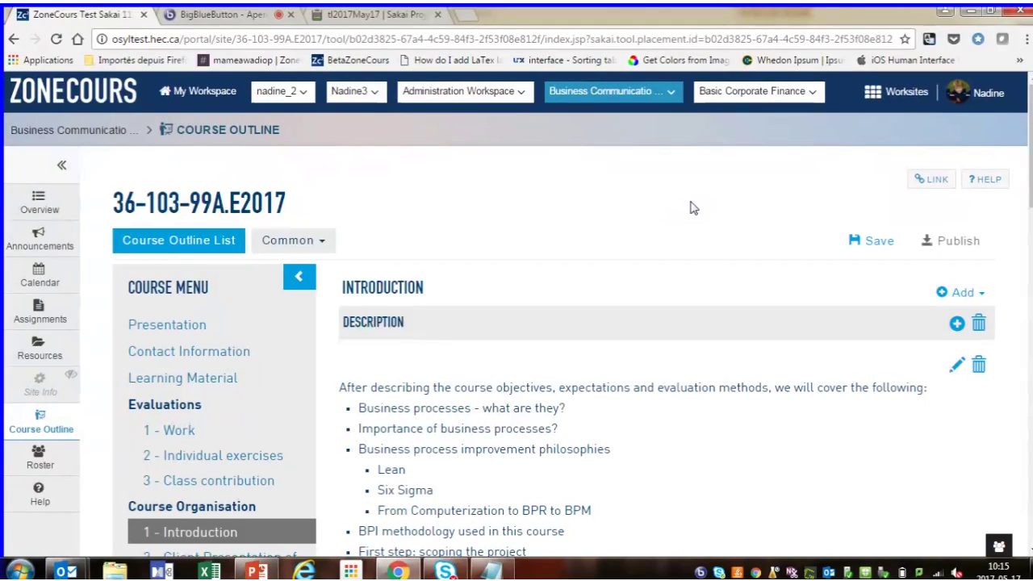
click(207, 240)
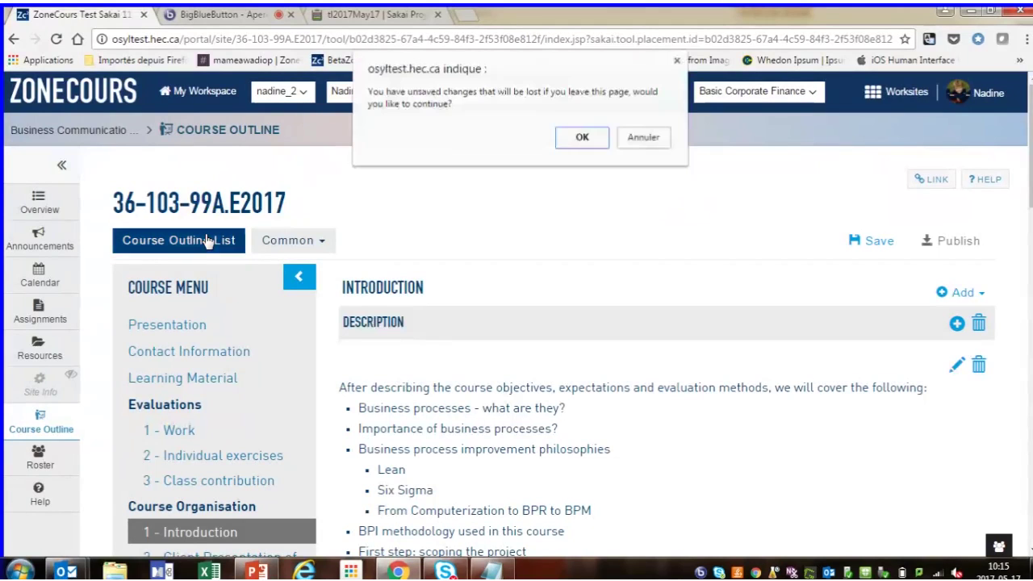
click(570, 142)
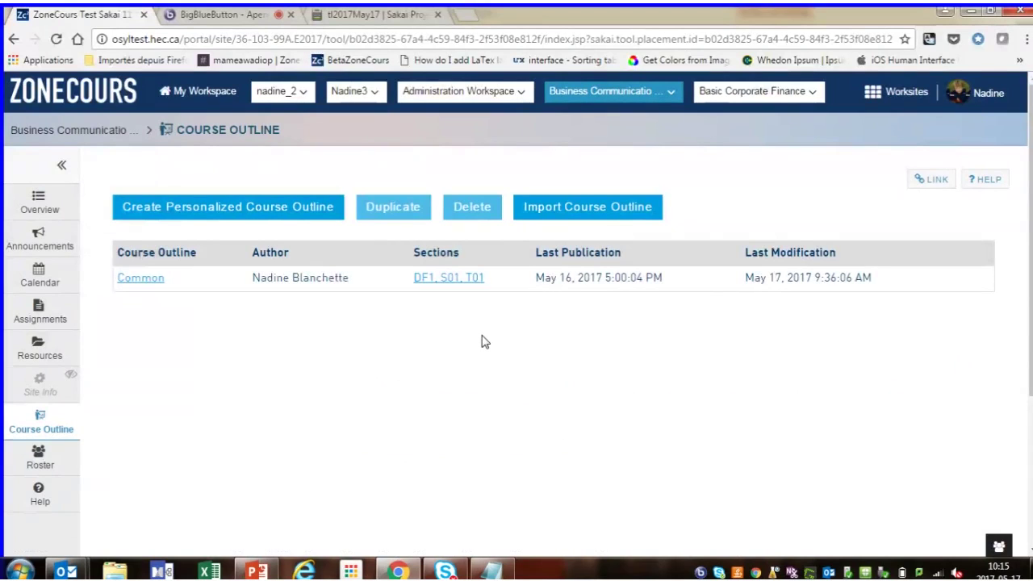
Step: Create a personalized course outline titled S01 for section S01
click(224, 212)
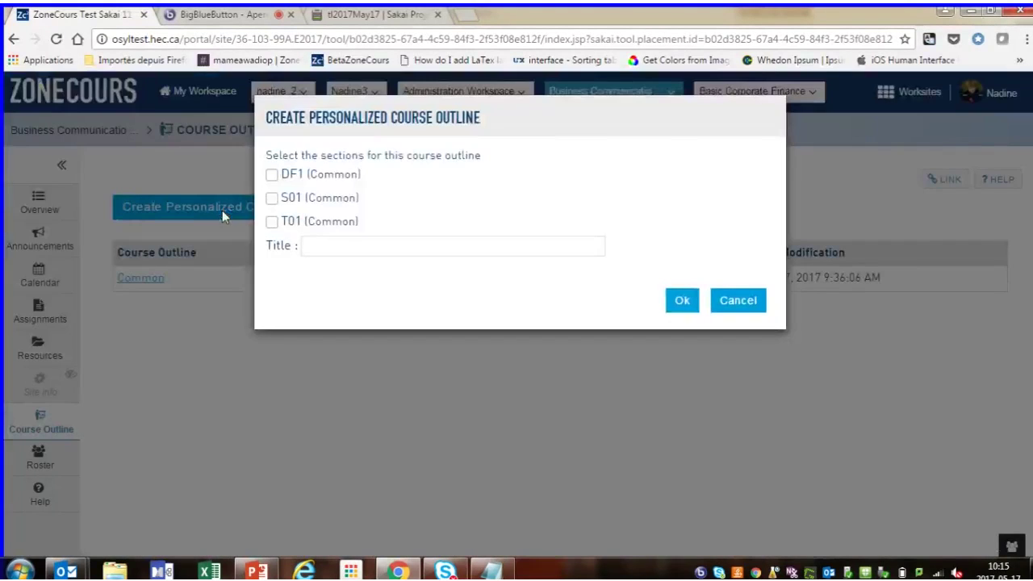
click(273, 198)
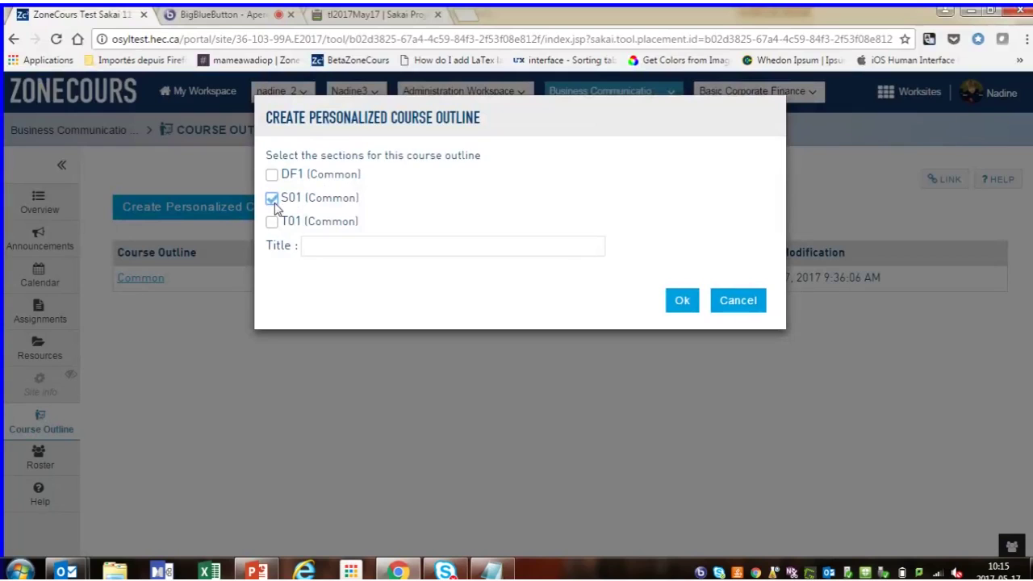
click(348, 252)
text(S0)
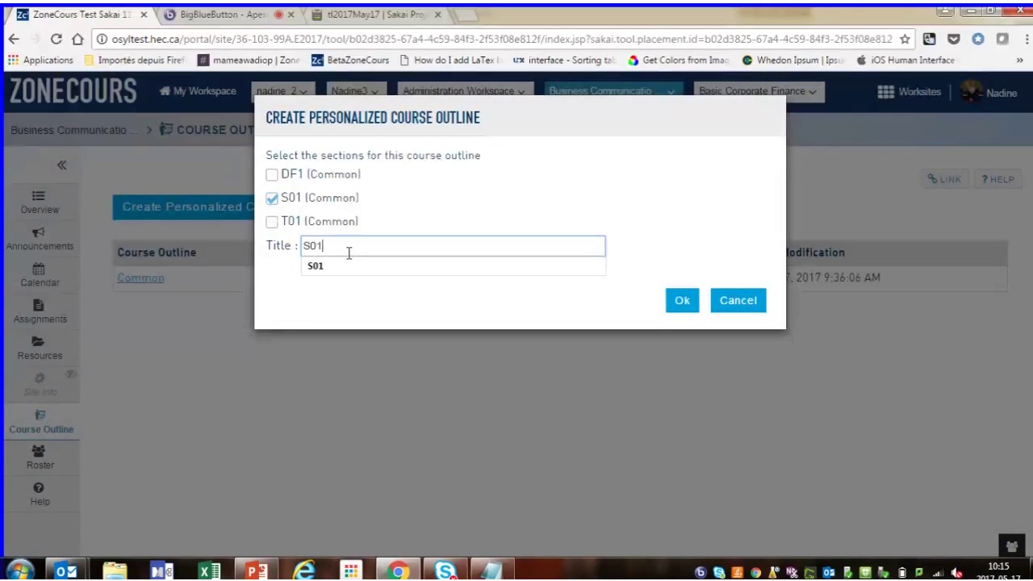
text(1)
click(673, 309)
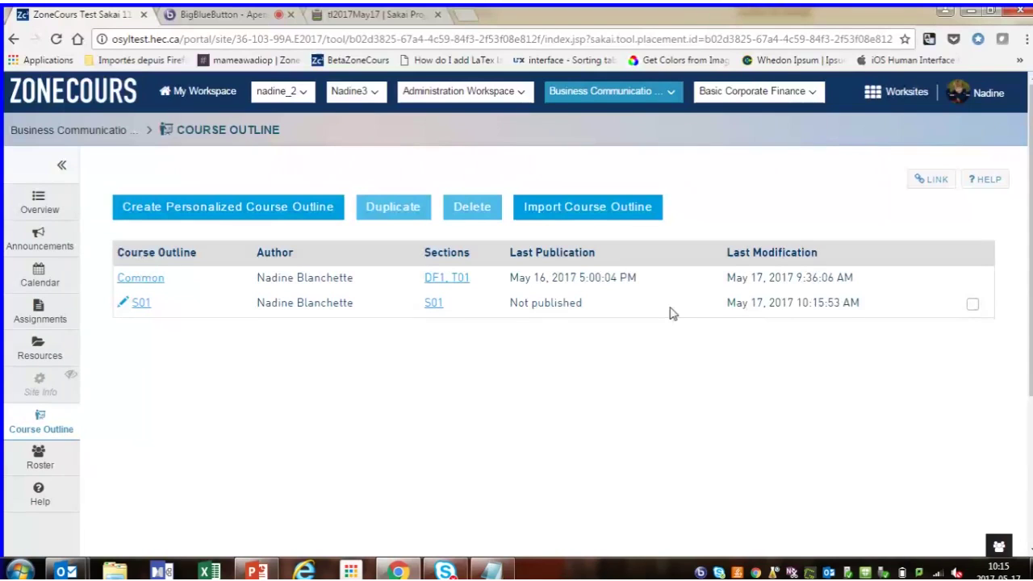
Step: Examine the S01 outline's section choices and its Presentation page, and return to the course outline list
click(433, 303)
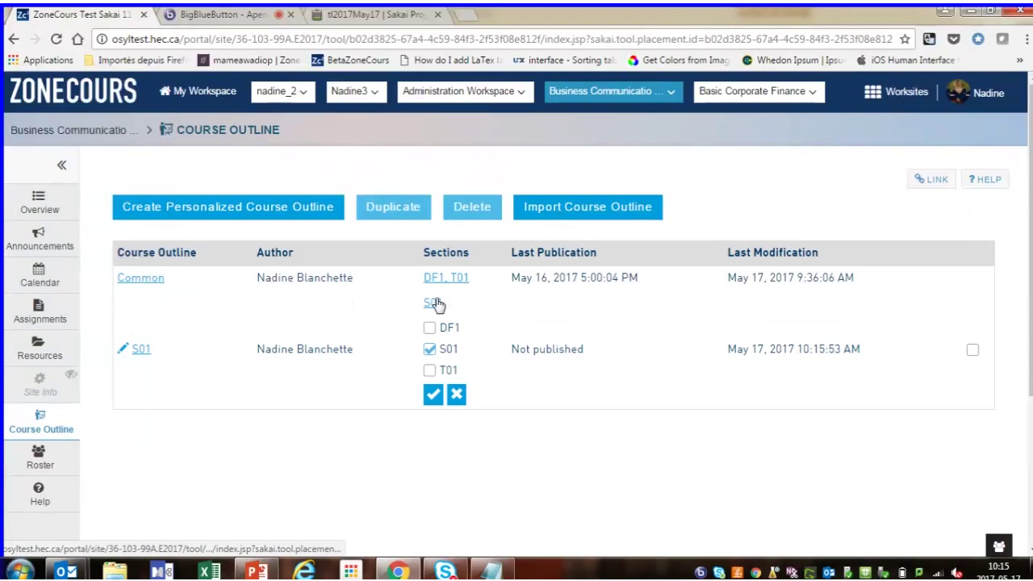
click(138, 351)
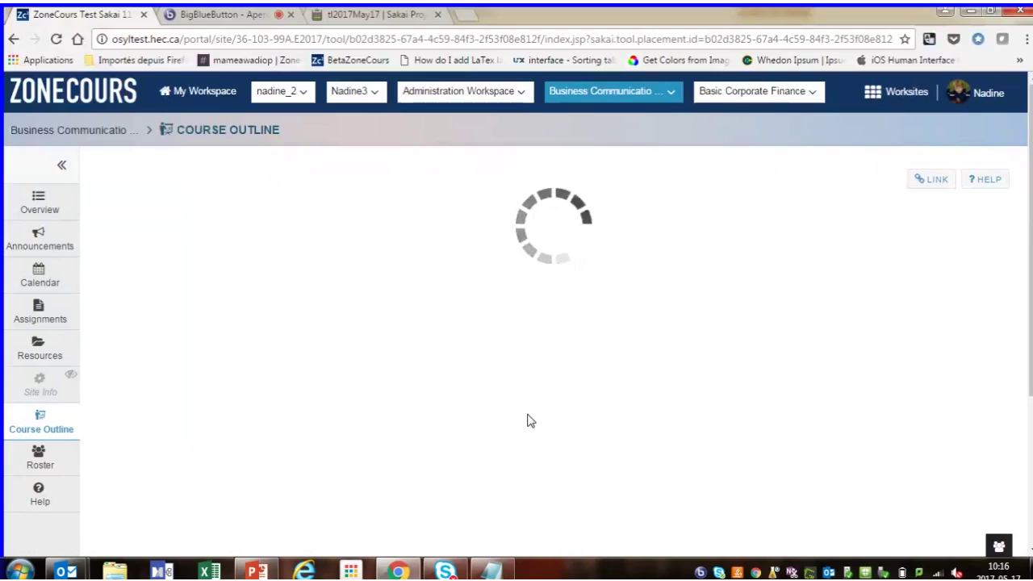
scroll(1030, 301, down, 1)
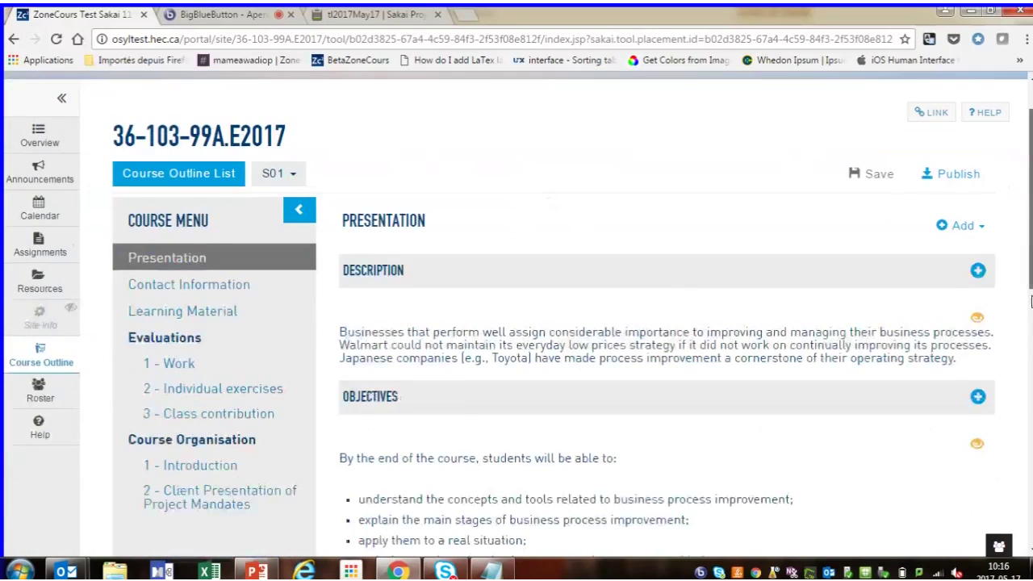
scroll(1031, 301, down, 3)
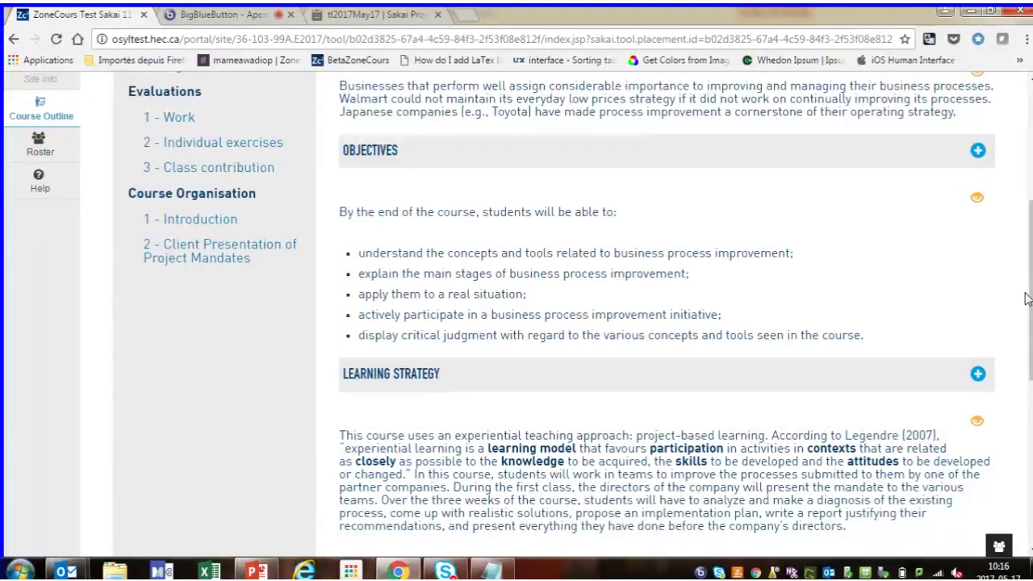
drag(1029, 293, 1026, 215)
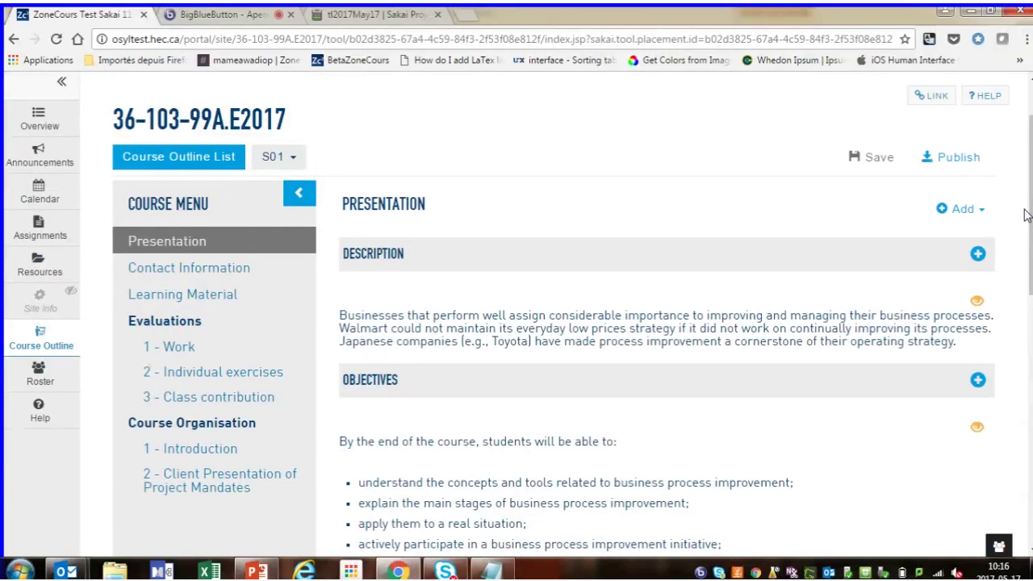
click(219, 162)
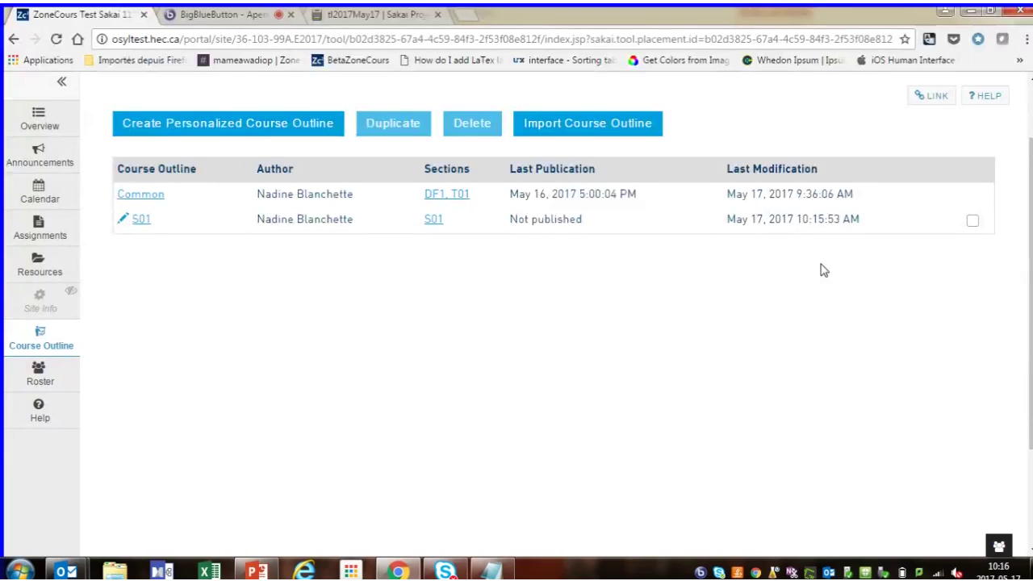
scroll(1029, 343, up, 1)
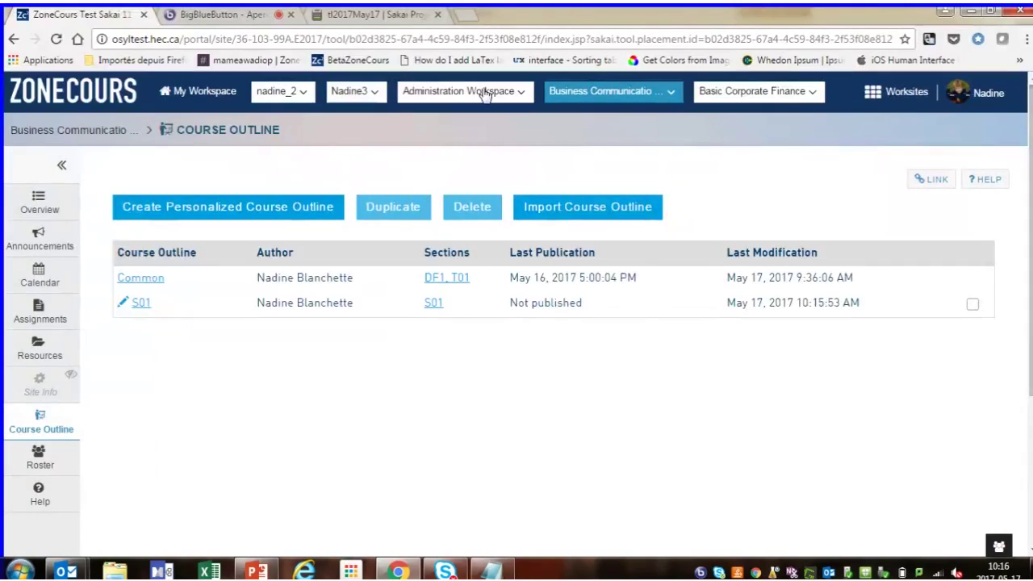
Step: Switch to Notepad, copy the student's user ID from the note, and minimize the note
click(489, 571)
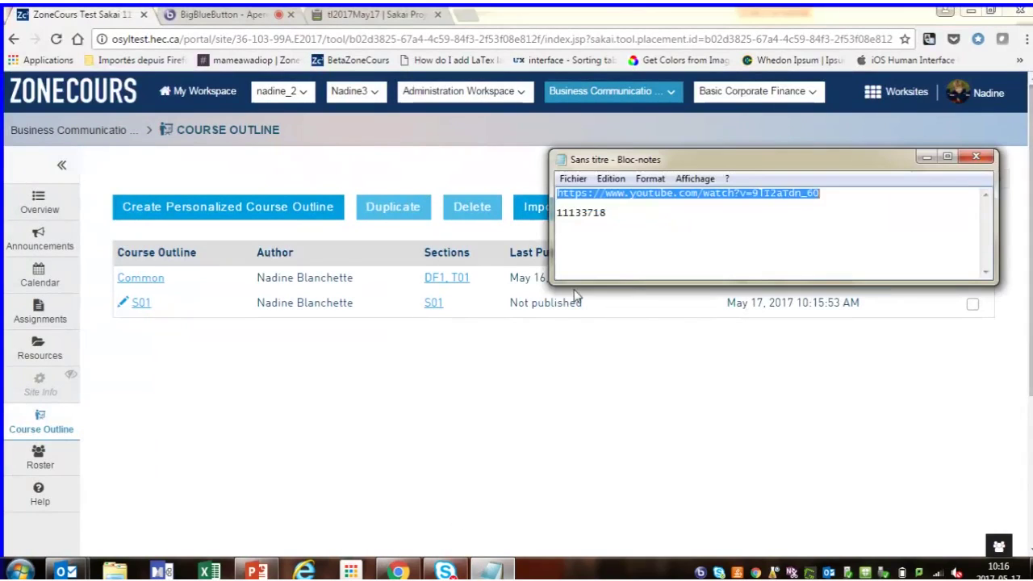
click(610, 213)
drag(610, 214, 560, 211)
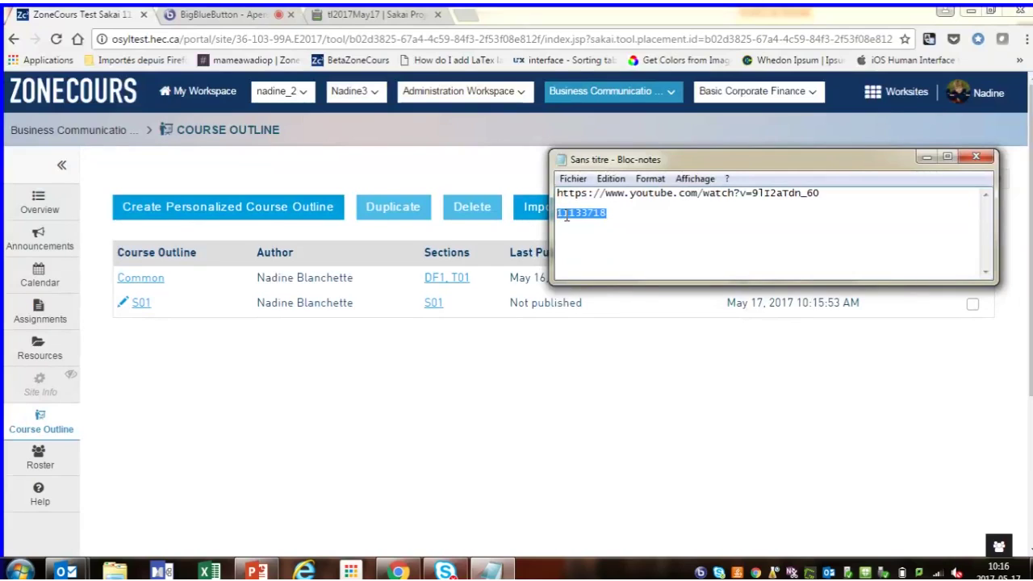
click(927, 156)
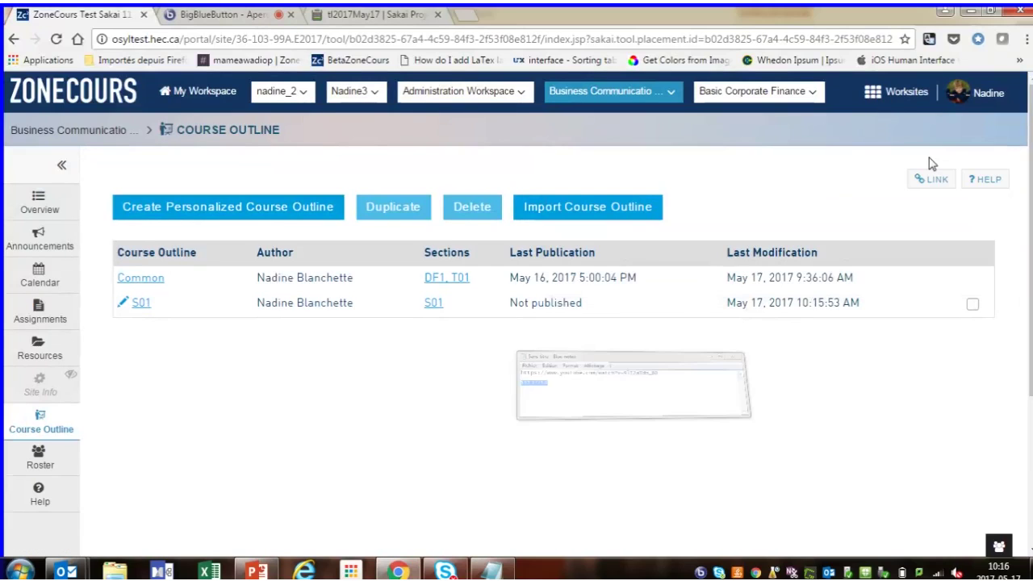
Step: In the Administration Workspace, become the student user by entering the copied user ID in Devenir Utilisateur
click(472, 93)
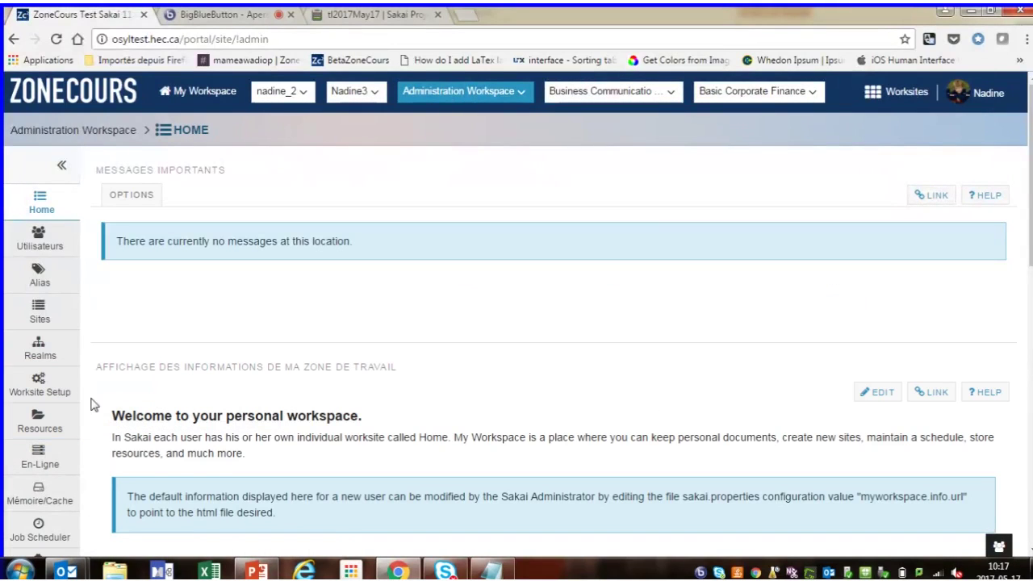
scroll(870, 325, down, 3)
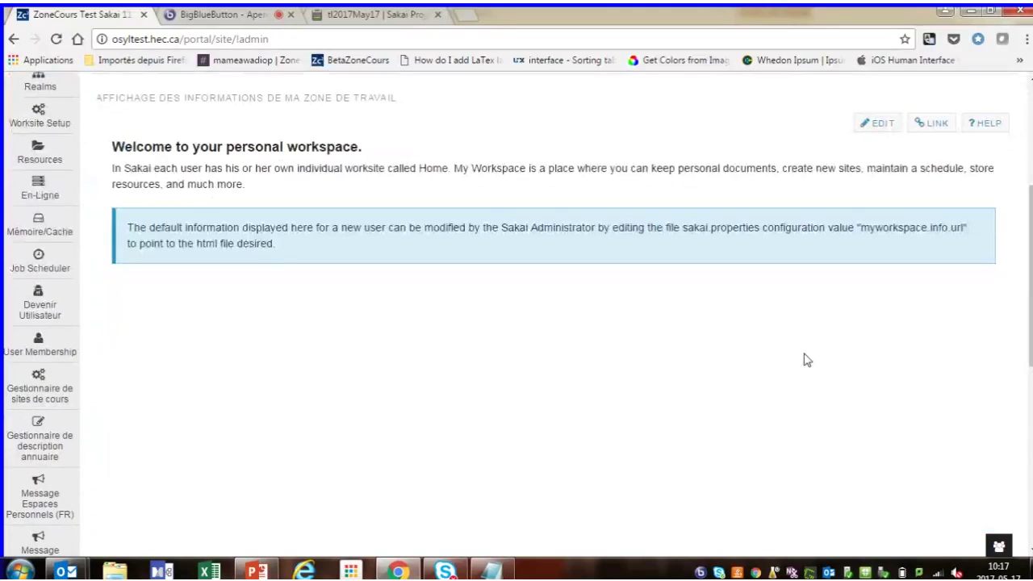
click(39, 298)
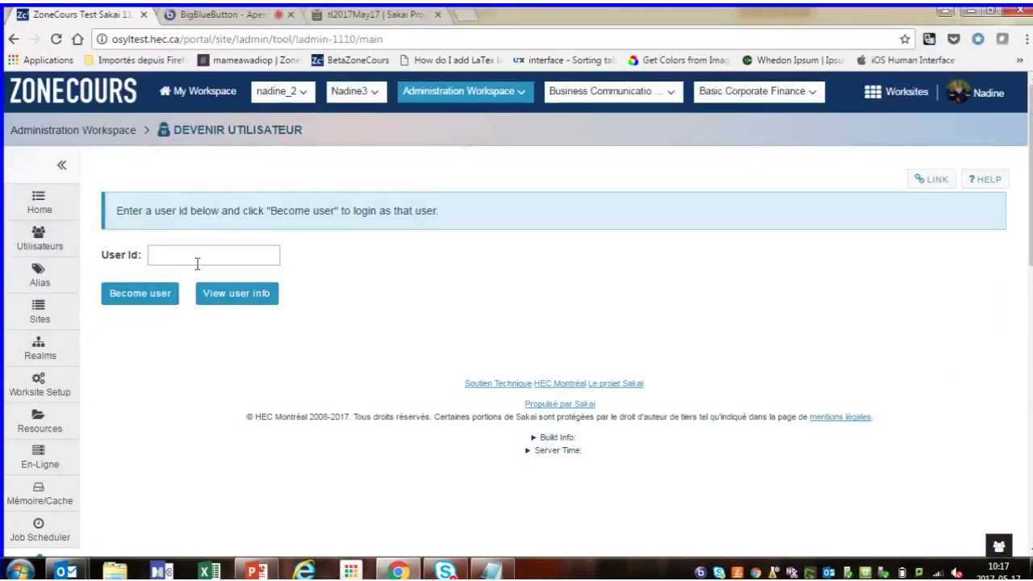
click(196, 263)
text(11133718)
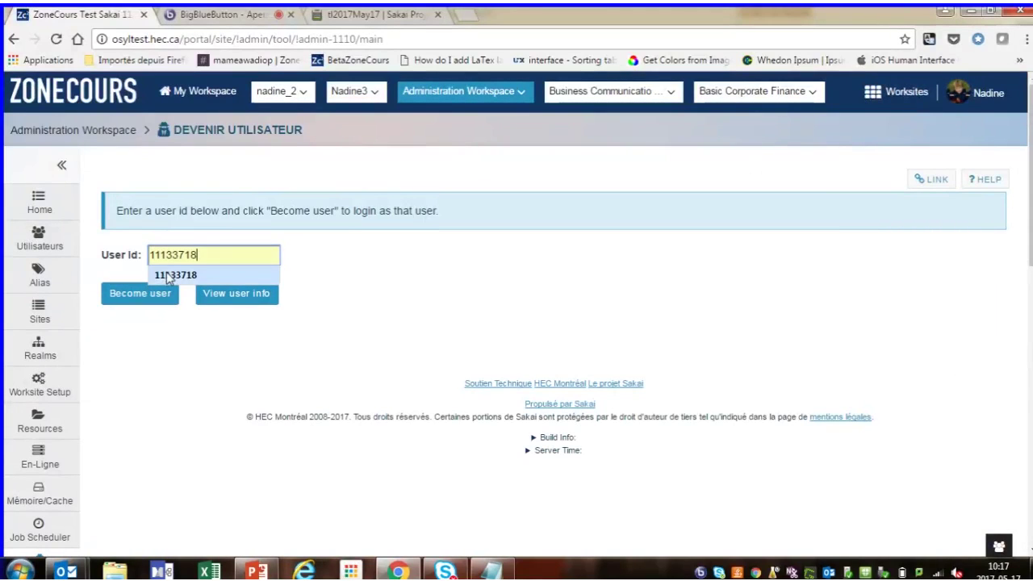
click(145, 294)
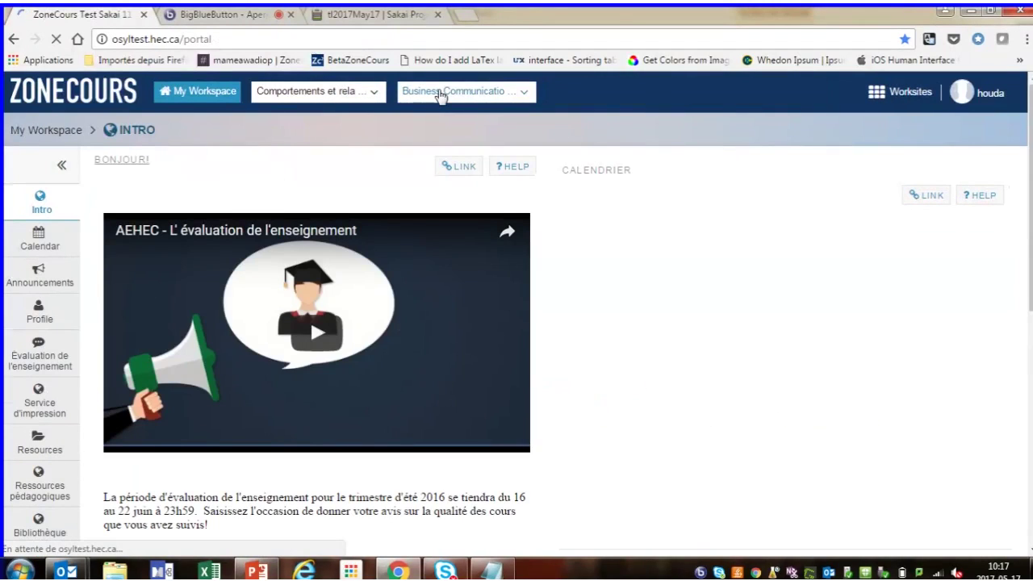
Step: View the Business Communications site's course outline as the student, and return to the instructor's account
click(440, 93)
click(50, 387)
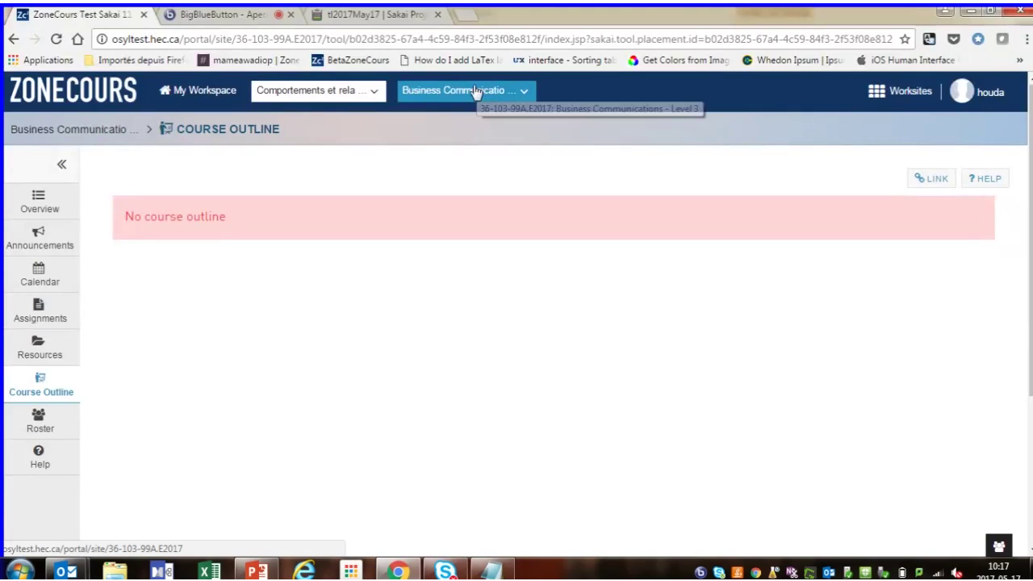
click(991, 92)
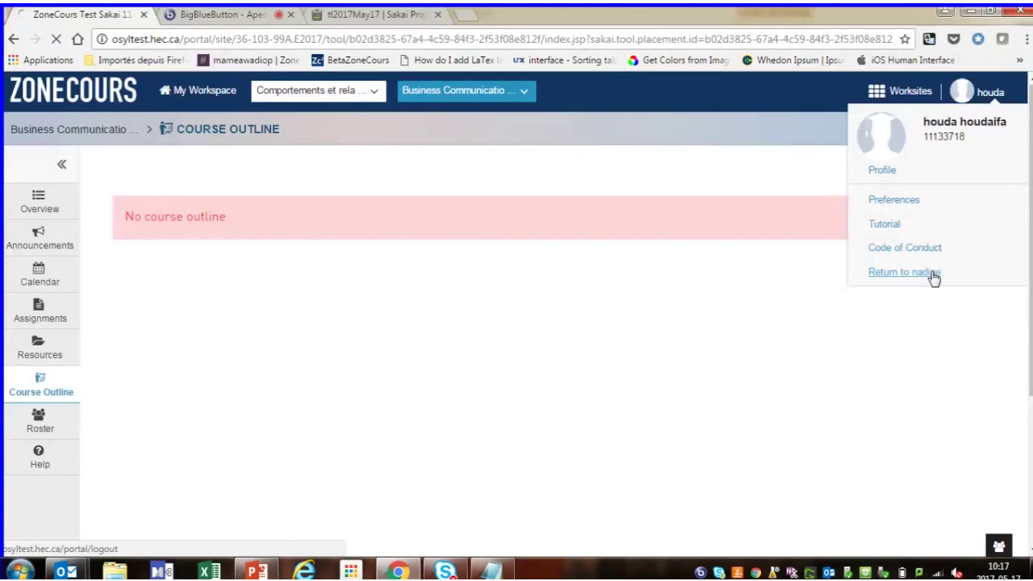
click(932, 272)
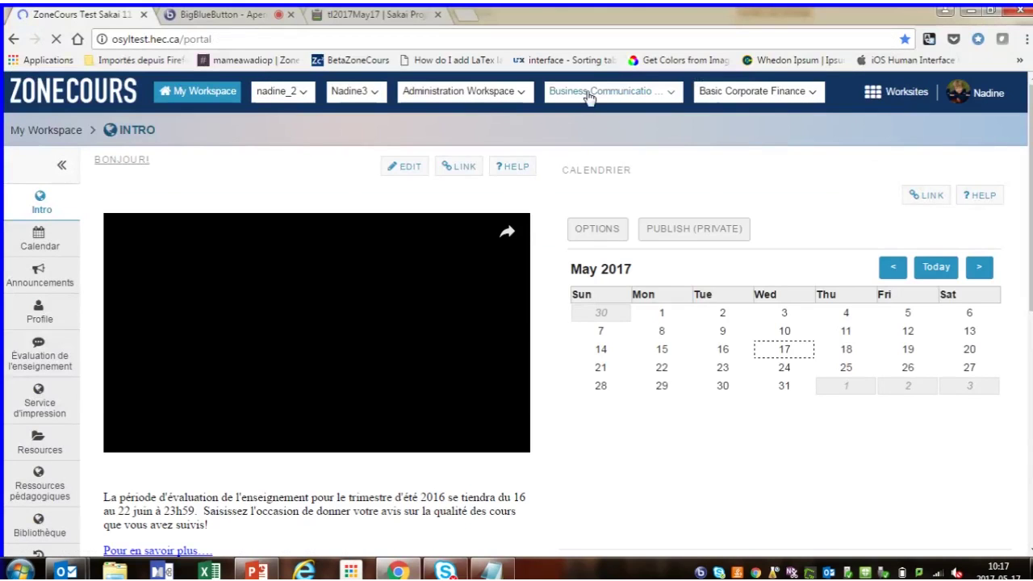
Step: In the Business Communications site's course outline list, unassign section S01 from the S01 outline
click(588, 92)
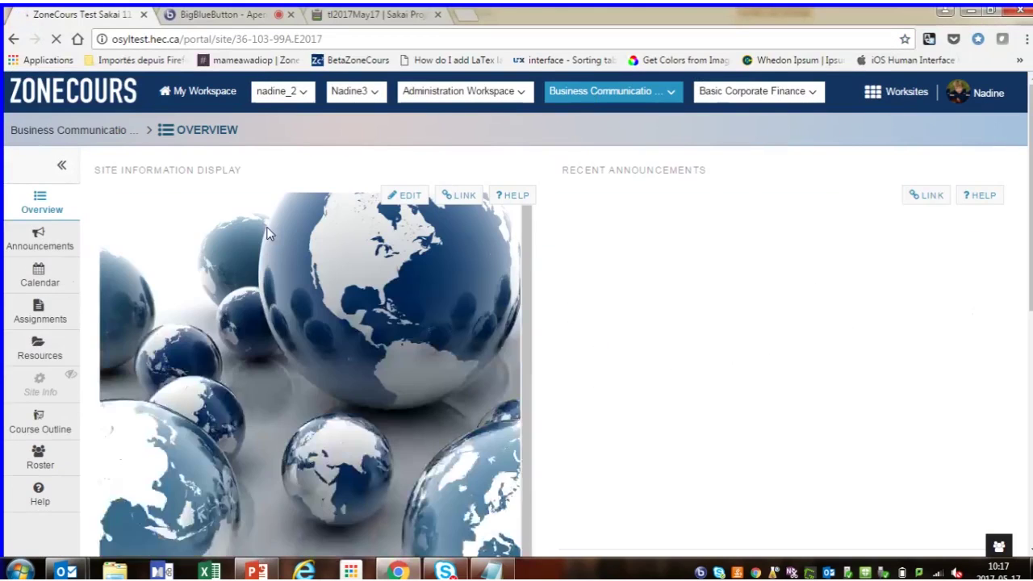
click(38, 417)
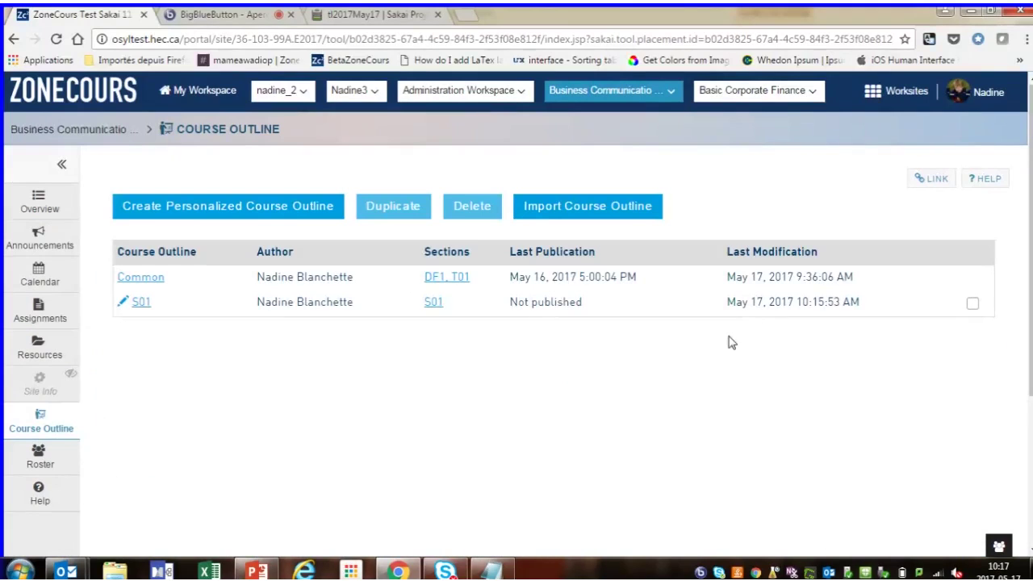
click(443, 305)
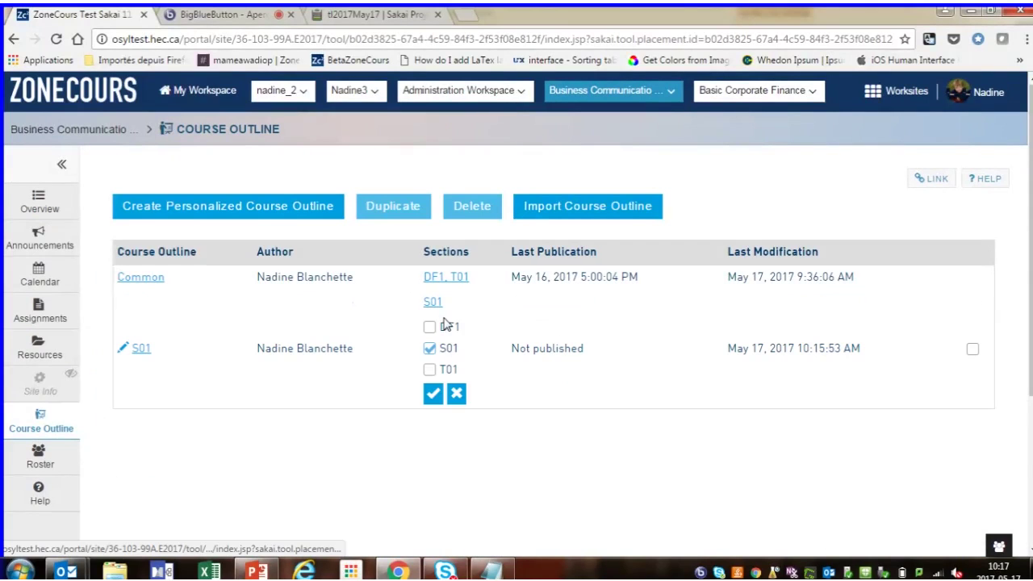
click(433, 392)
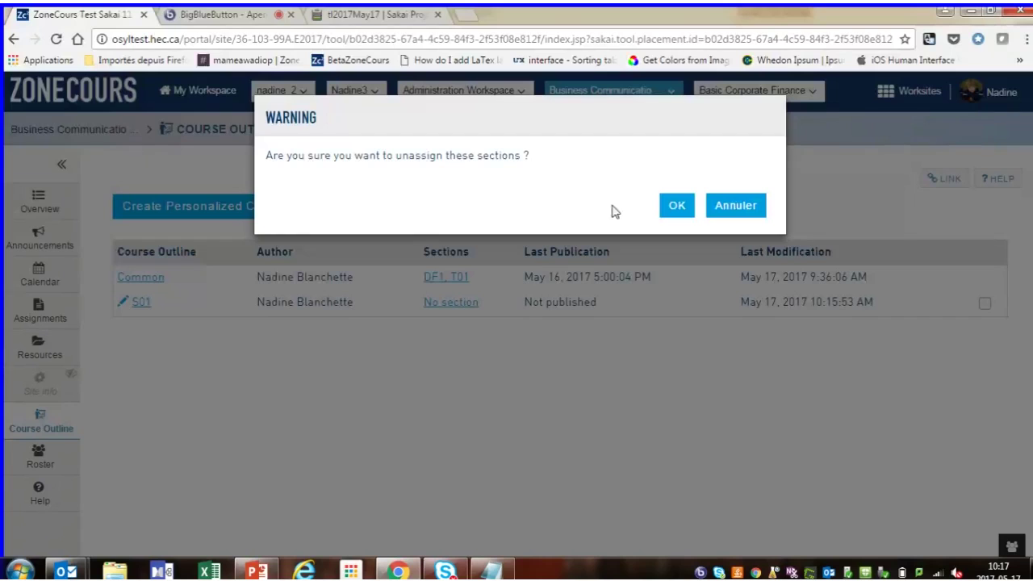
click(676, 205)
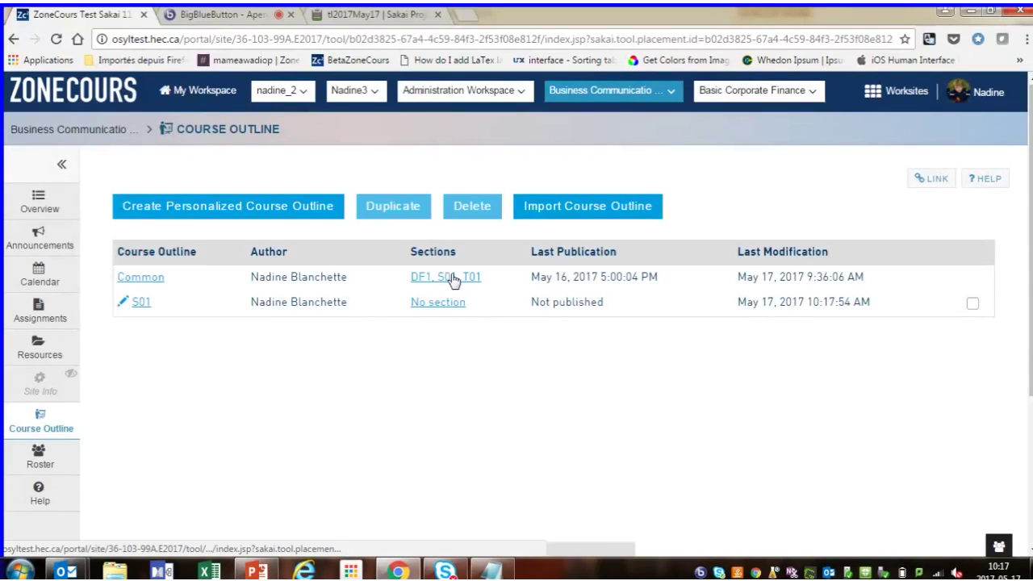
Step: In the Administration Workspace, become the student user by entering the student's user ID in Devenir Utilisateur
click(432, 92)
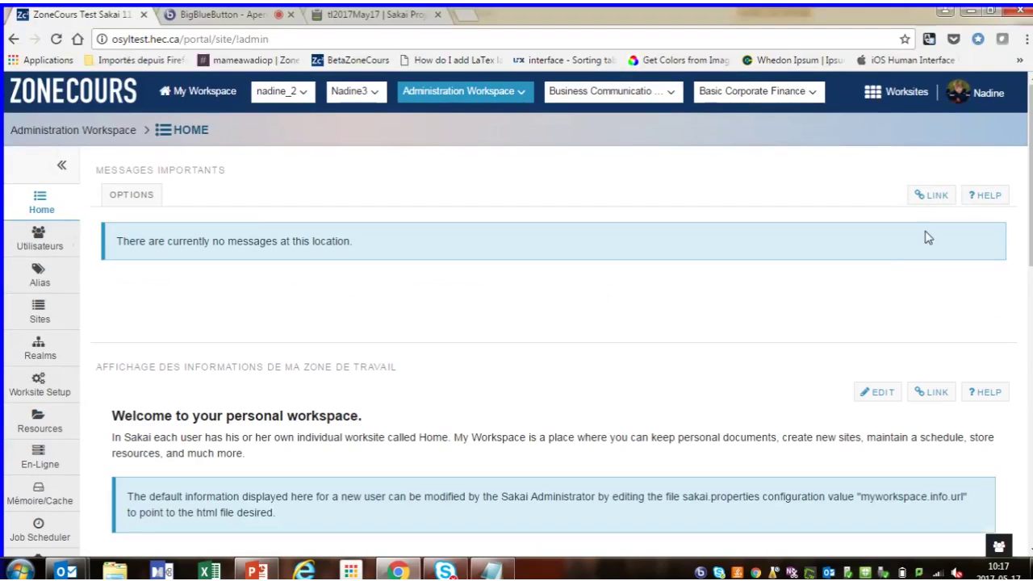
right_click(1030, 249)
key(Escape)
scroll(694, 436, down, 3)
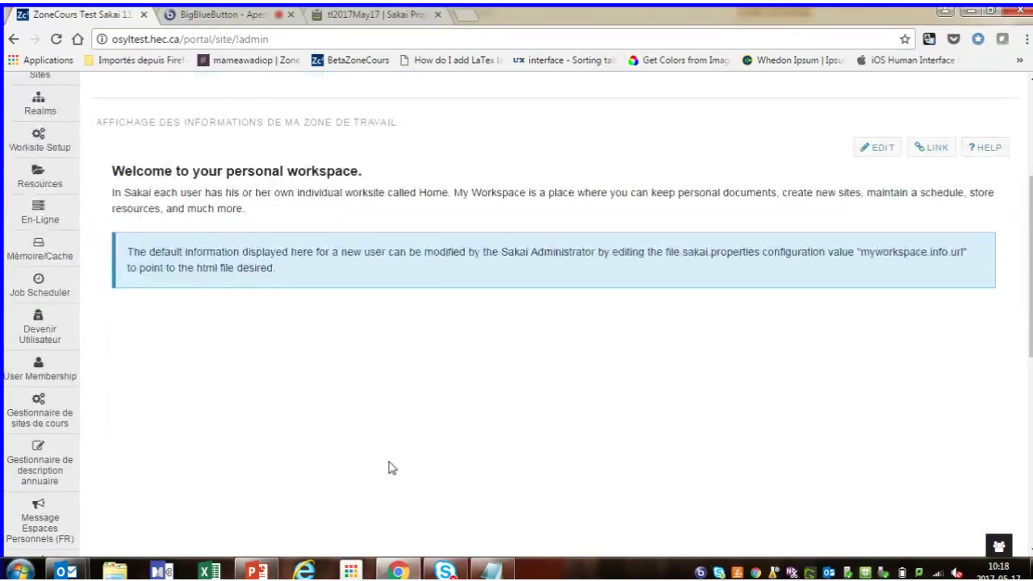
click(53, 339)
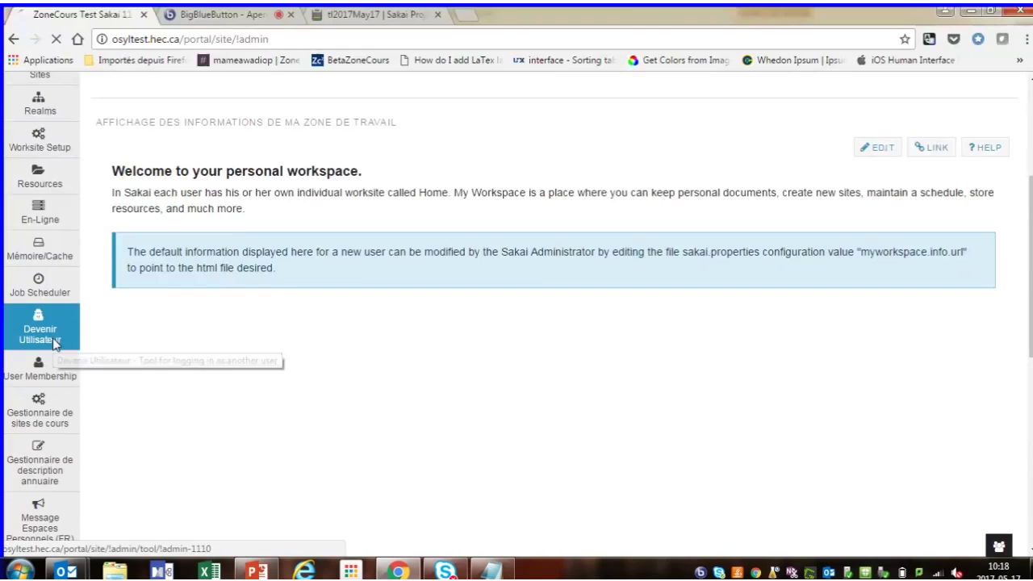
click(200, 251)
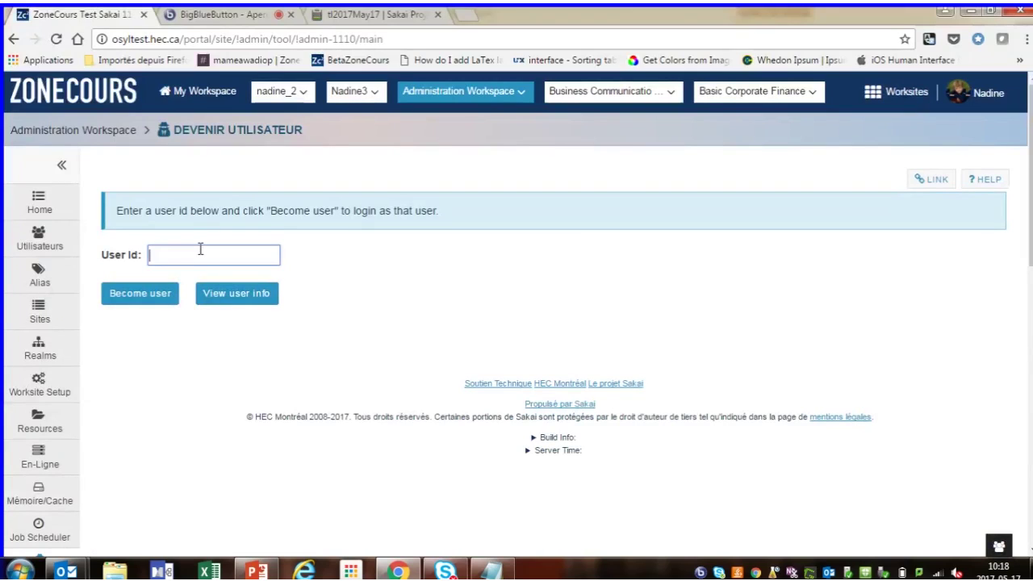
click(200, 252)
click(161, 275)
click(150, 294)
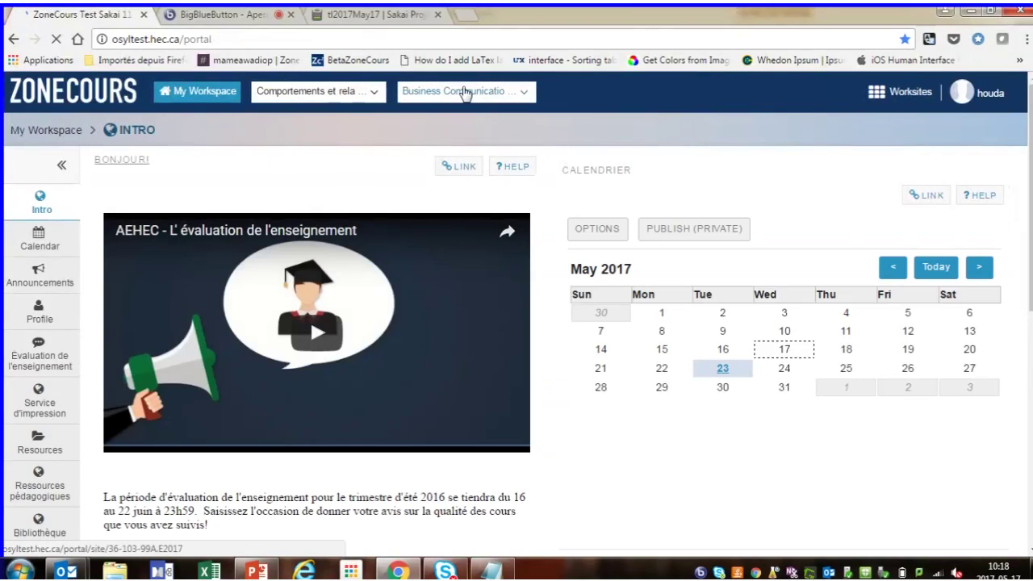
Step: Open the Business Communications course outline as the student and browse its Introduction and Client Presentation of Project Mandates pages in a narrow mobile-size window
click(465, 92)
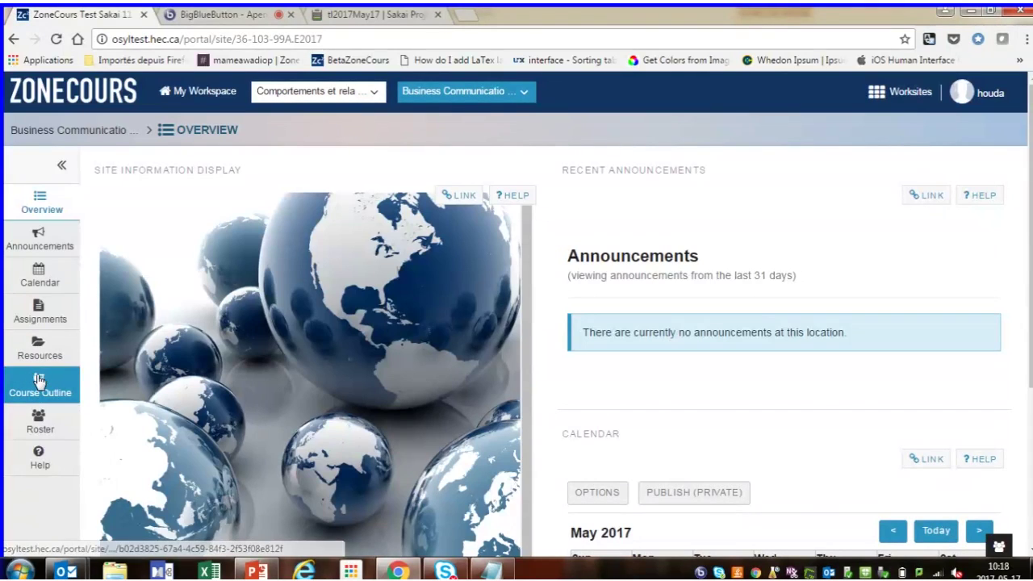
click(38, 381)
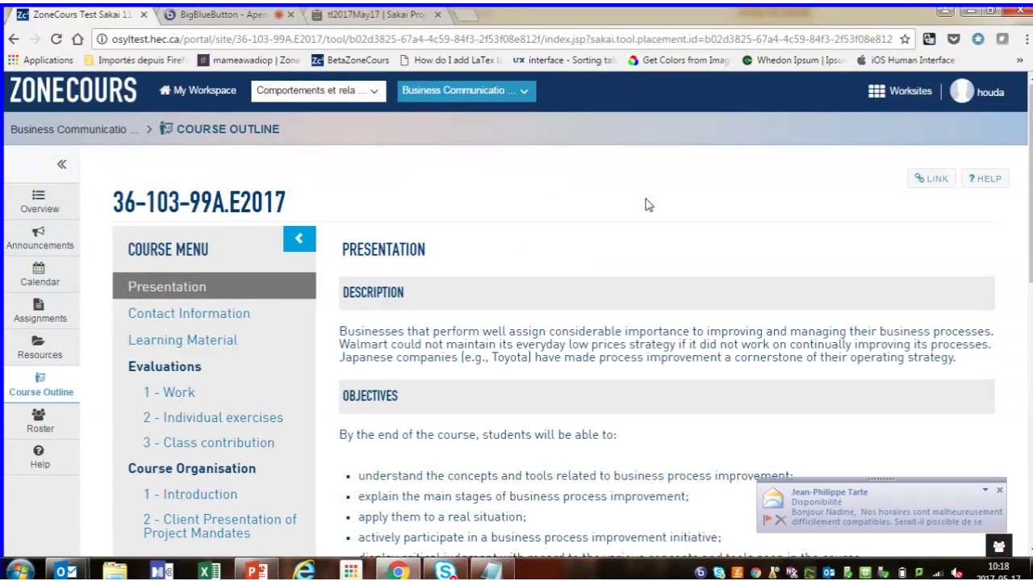
click(977, 41)
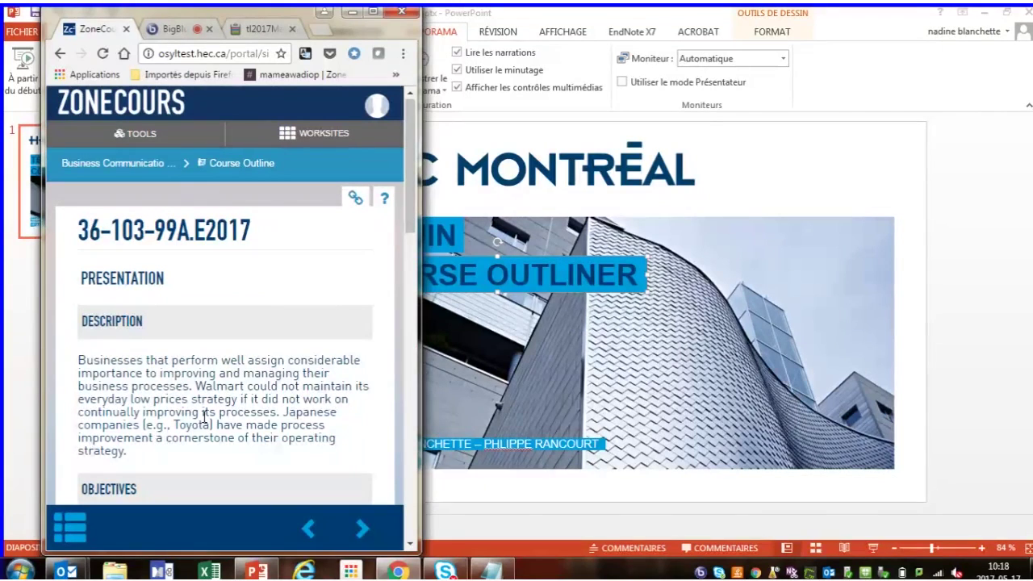
click(71, 528)
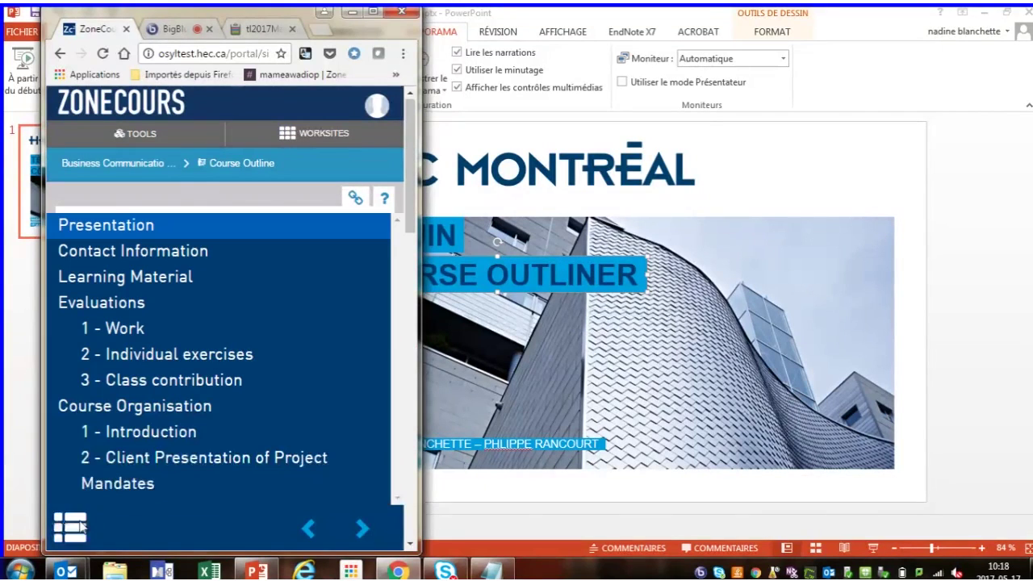
click(170, 431)
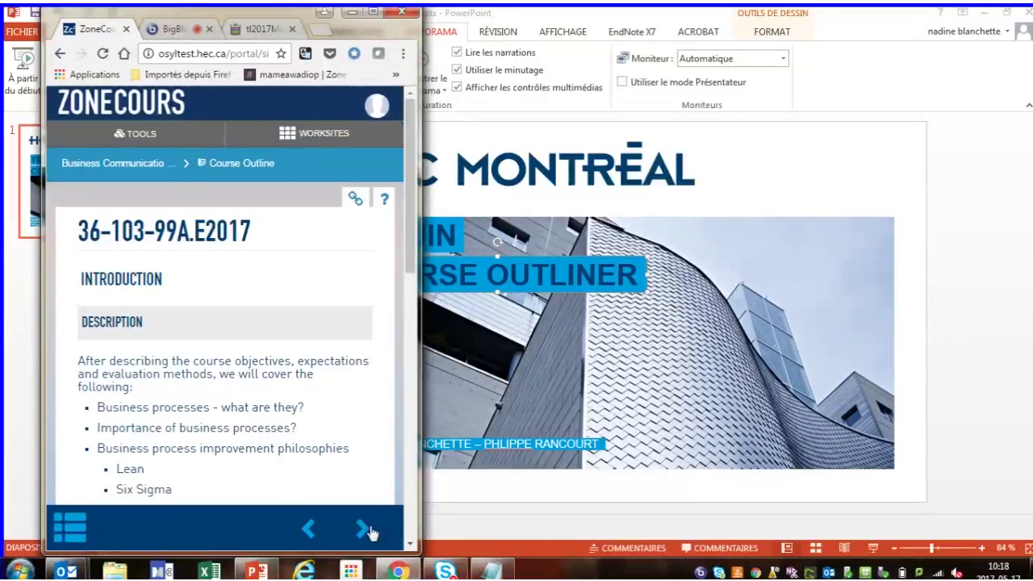
click(368, 530)
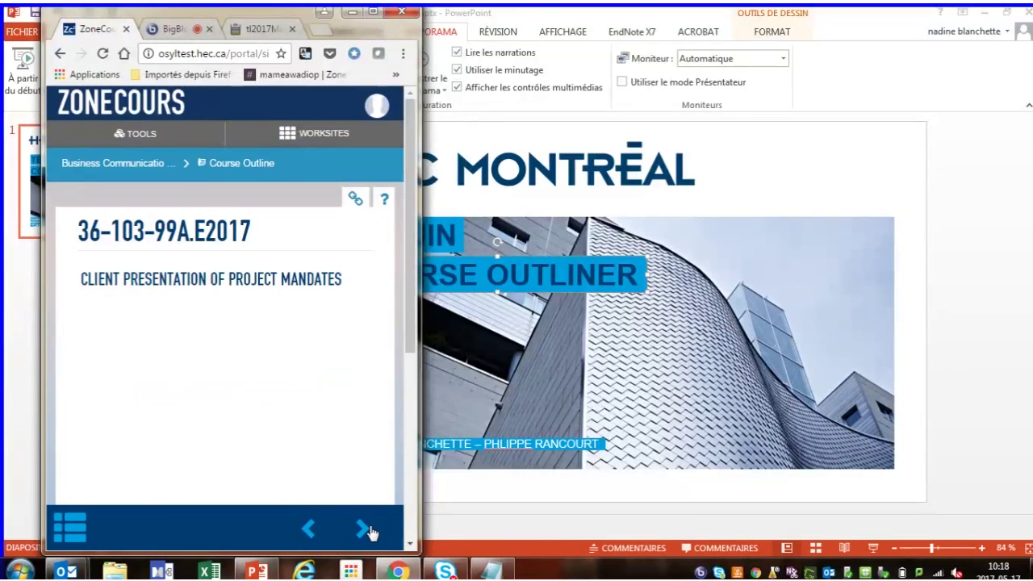
click(372, 11)
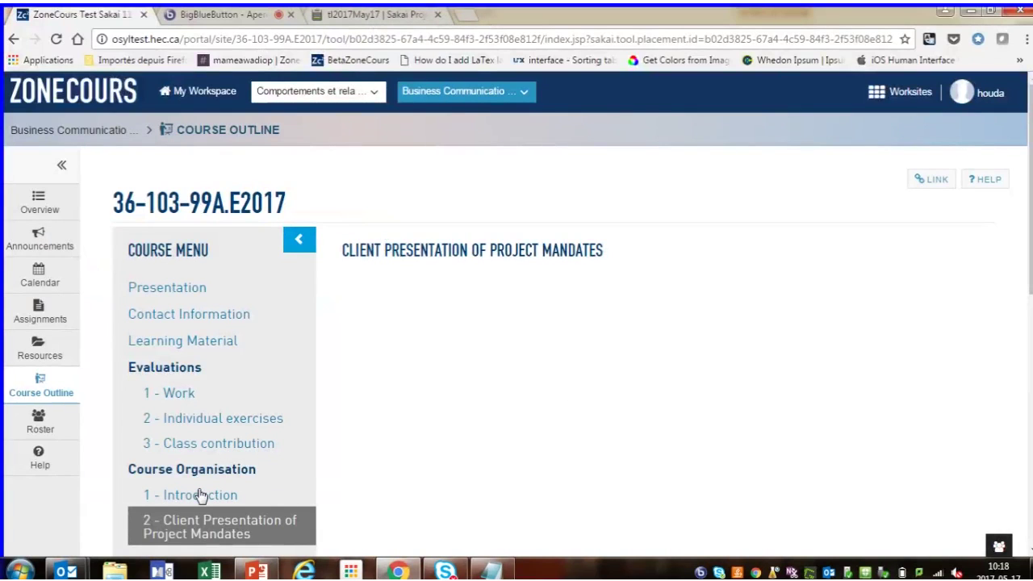
Step: Review the outline's Introduction session and its resources in the full-size window, and return to the instructor's account
click(201, 496)
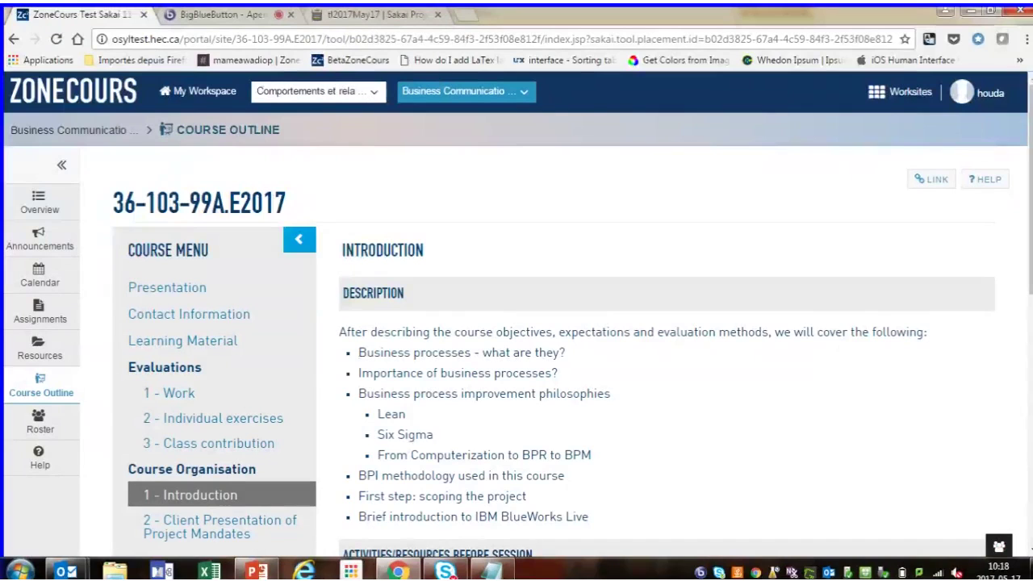
scroll(516, 323, down, 4)
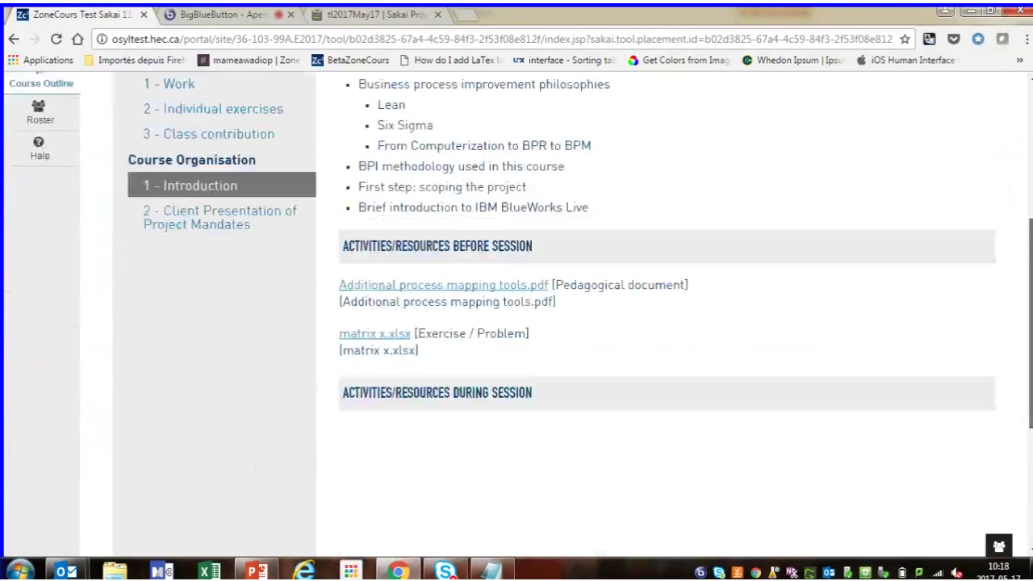
scroll(517, 323, down, 1)
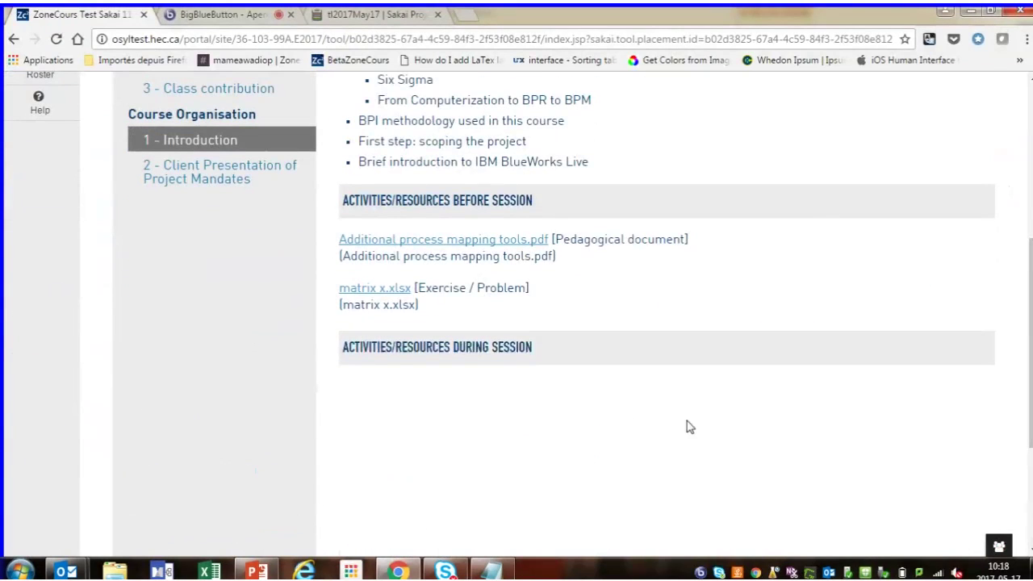
scroll(1023, 183, up, 5)
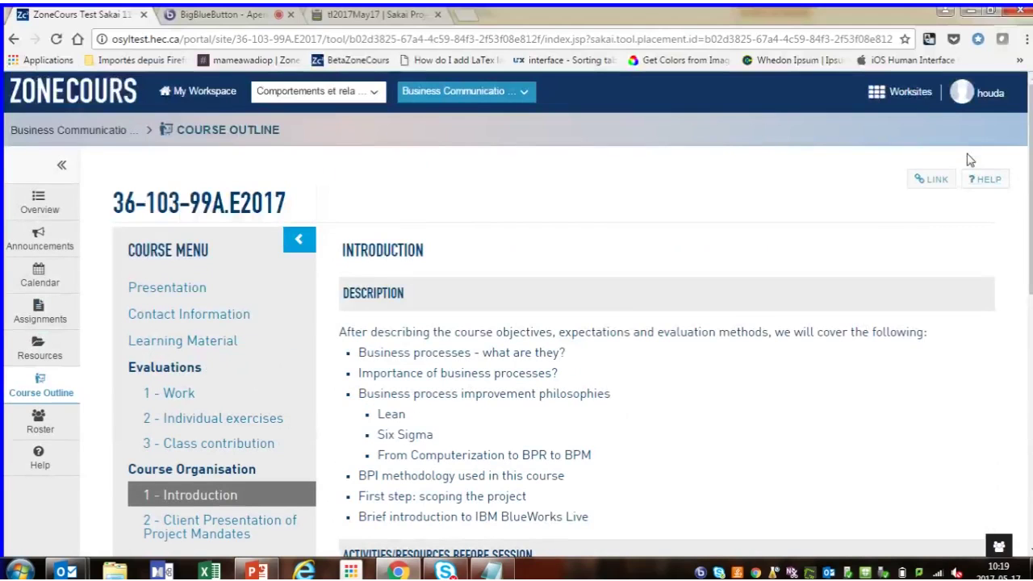
click(997, 95)
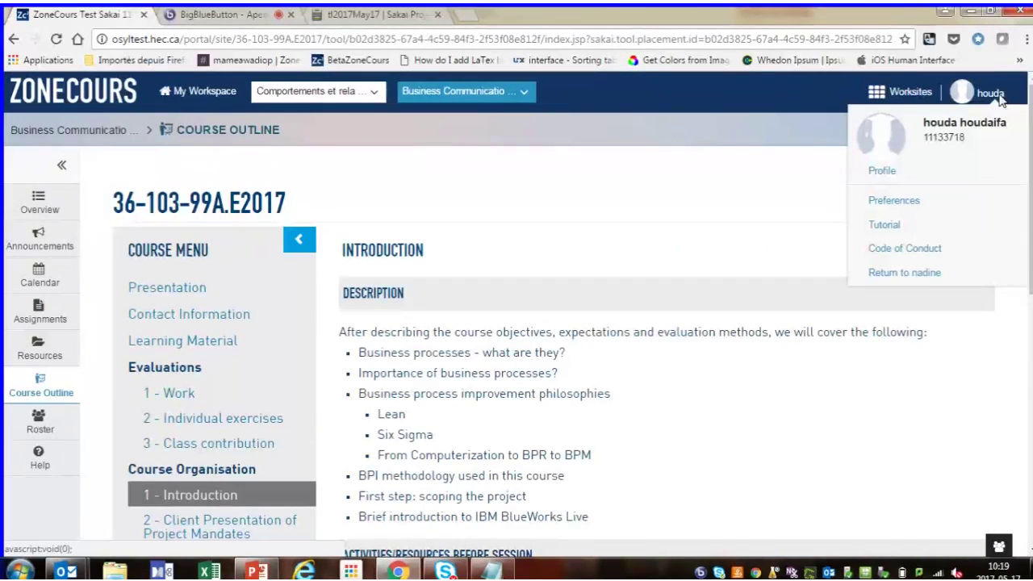
click(925, 274)
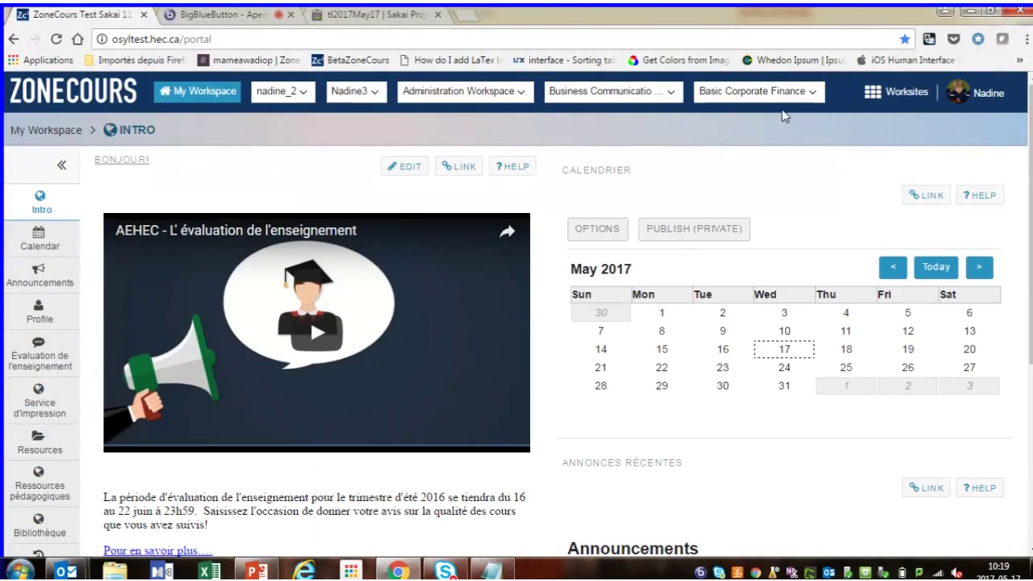
Step: Open the Common course outline of the Basic Corporate Finance site and view the elements that can be added to Presentation
click(769, 95)
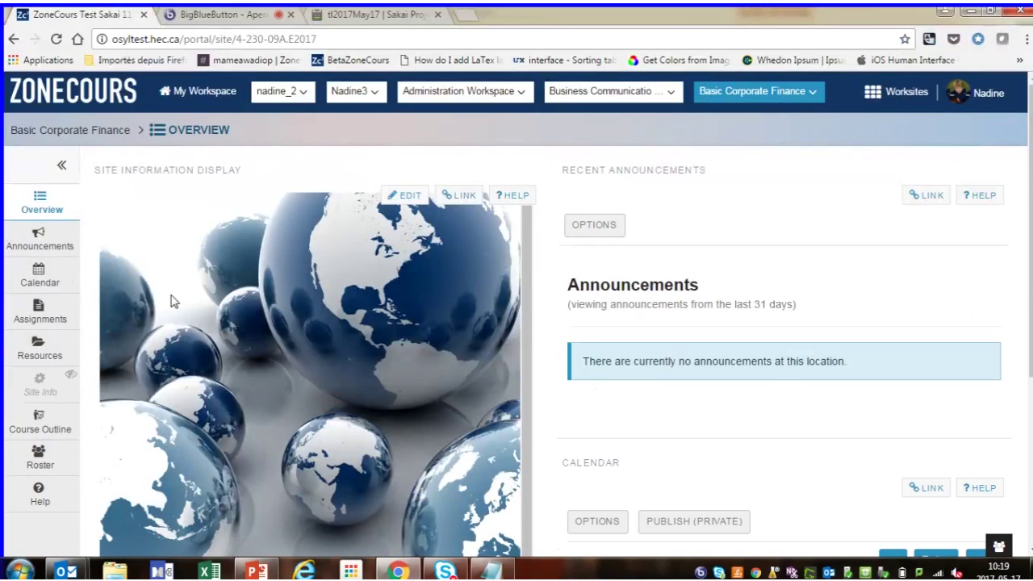
click(68, 430)
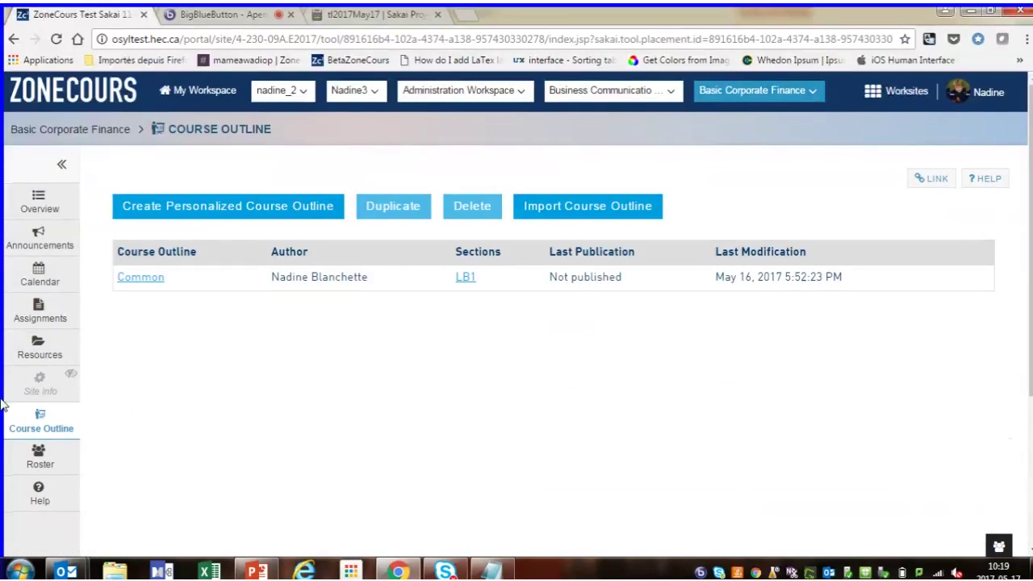
click(146, 279)
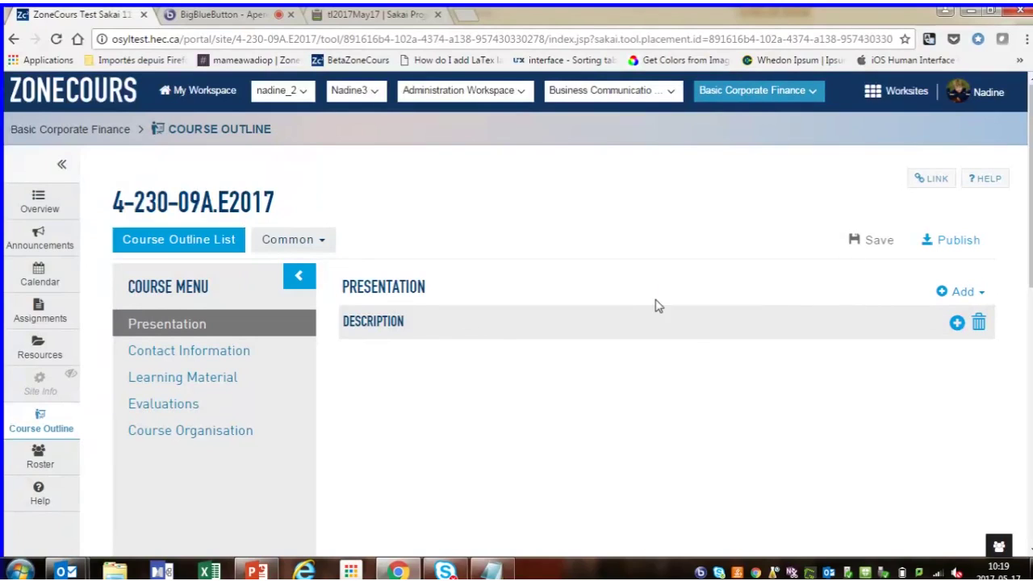
click(963, 298)
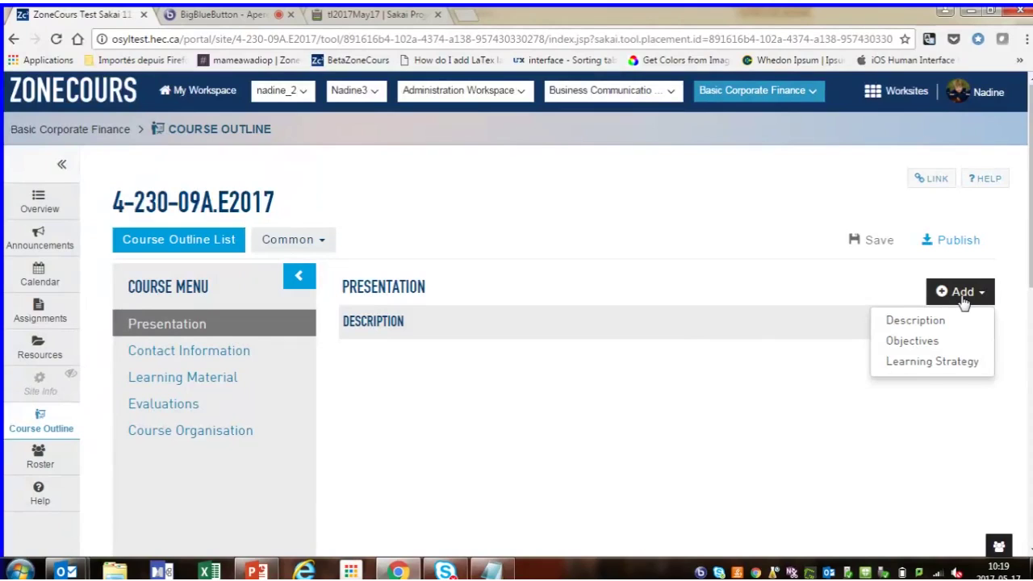
click(876, 299)
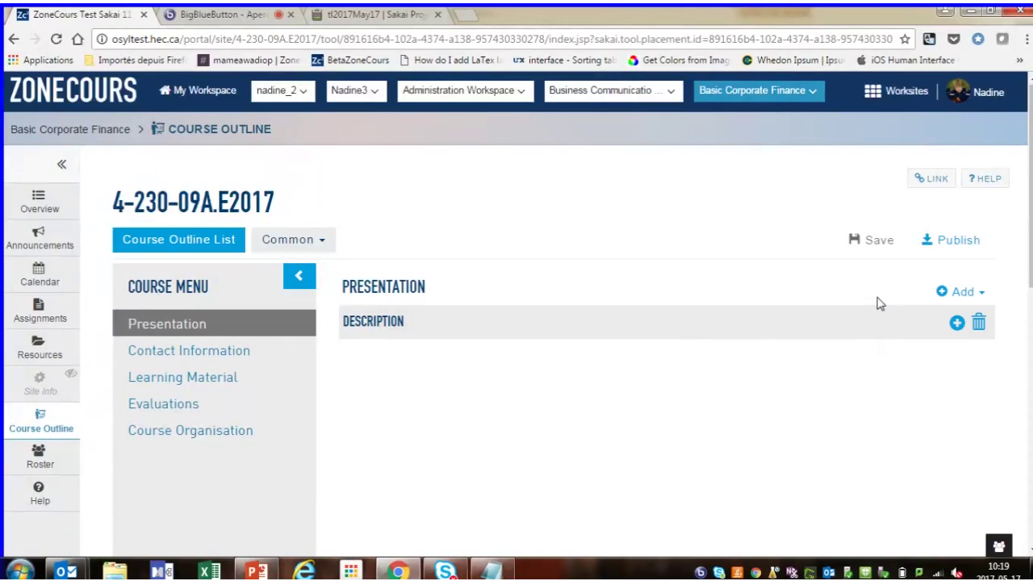